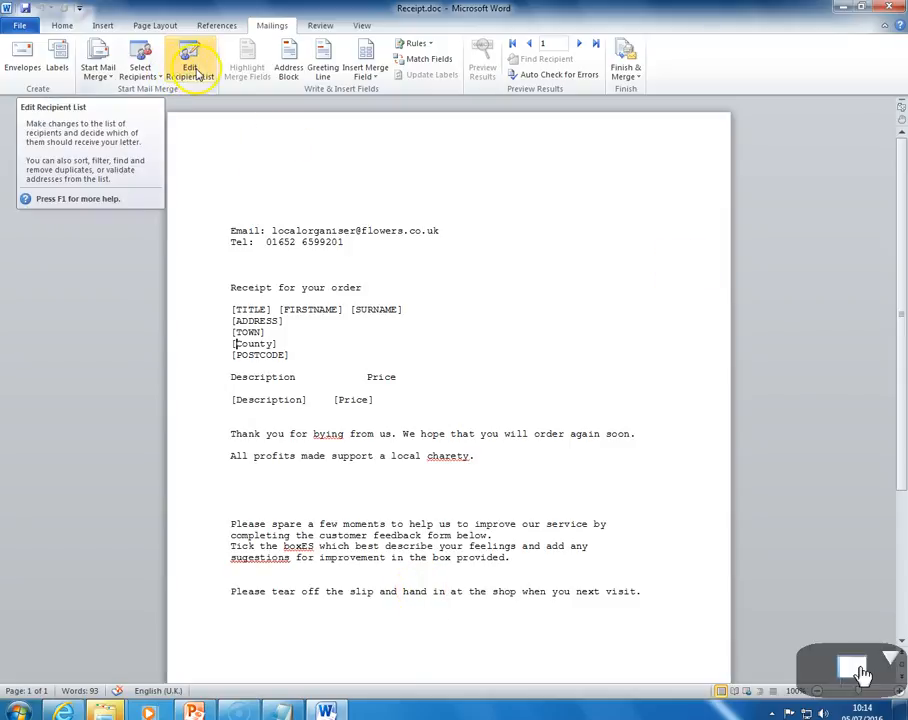
Open the mail merge recipient list and filter the Receipt Required column to show only True
left_click(193, 70)
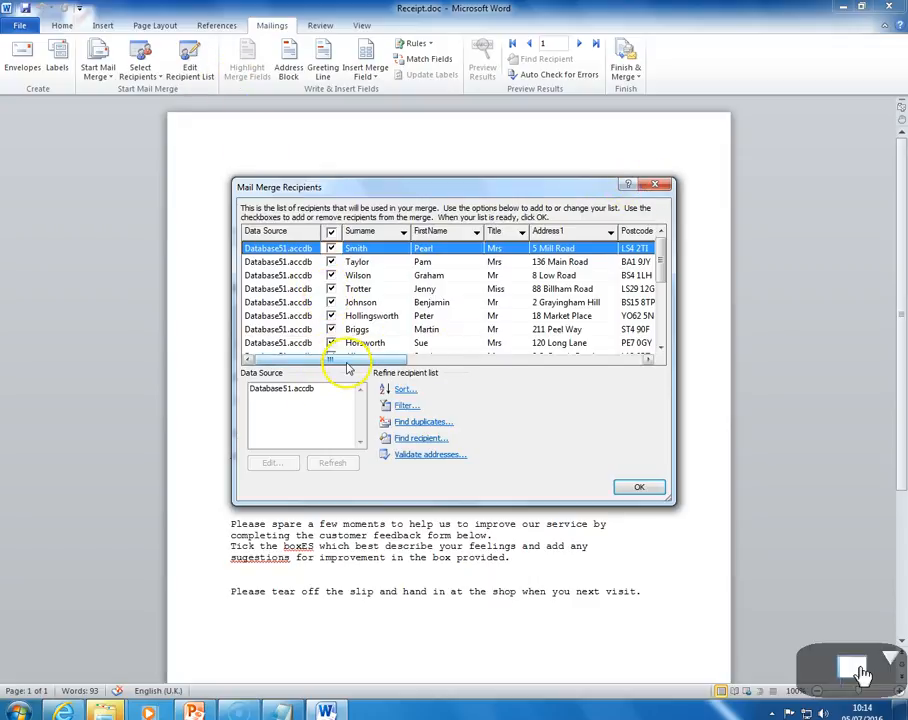
left_click_drag(348, 365, 630, 365)
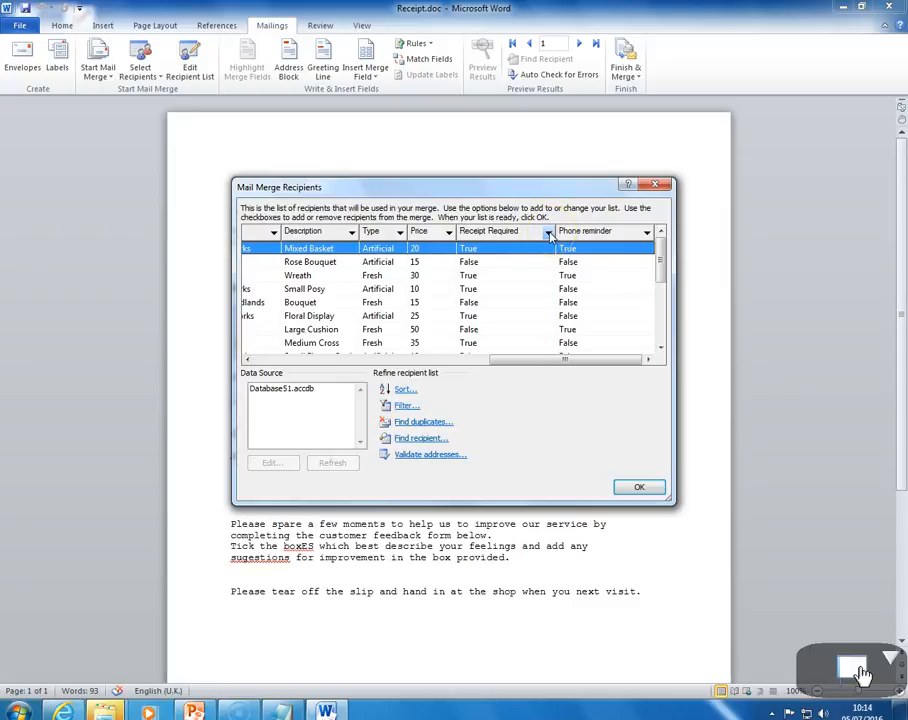
left_click(400, 234)
left_click(400, 234)
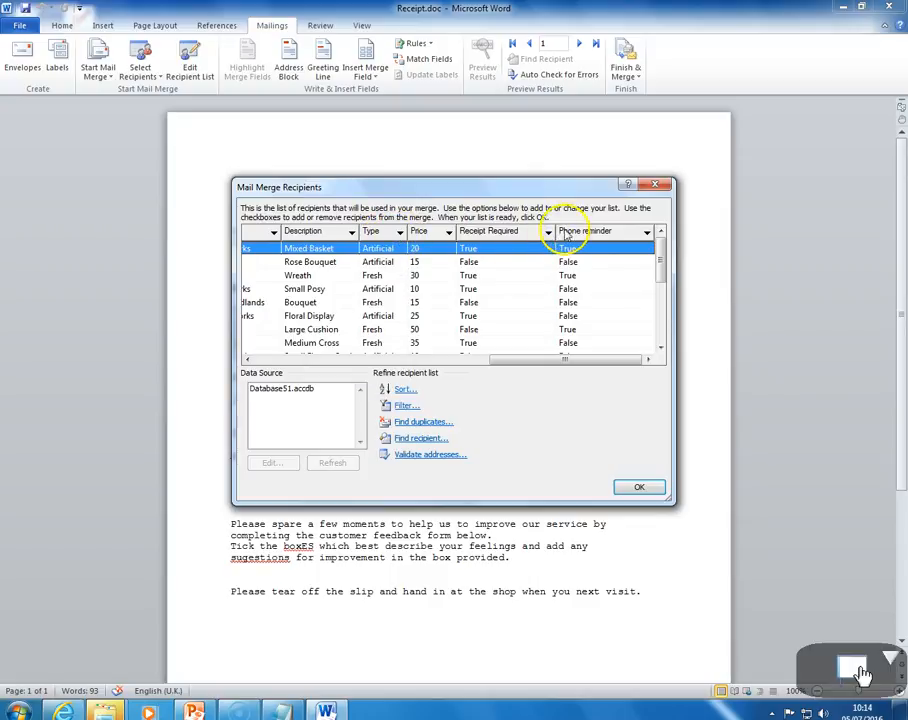
left_click(548, 232)
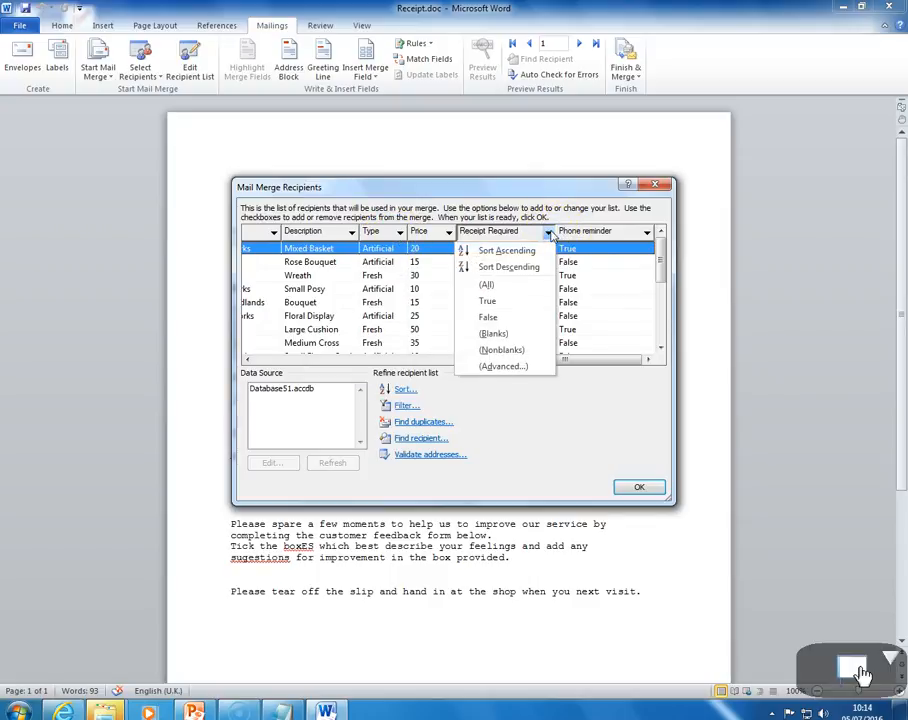
left_click(549, 233)
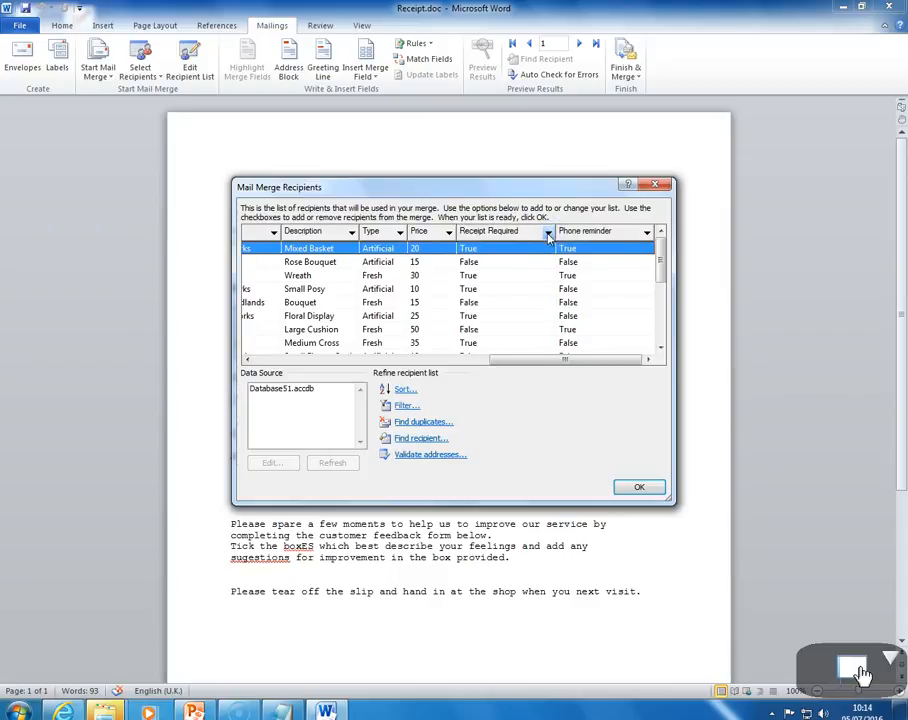
left_click(548, 234)
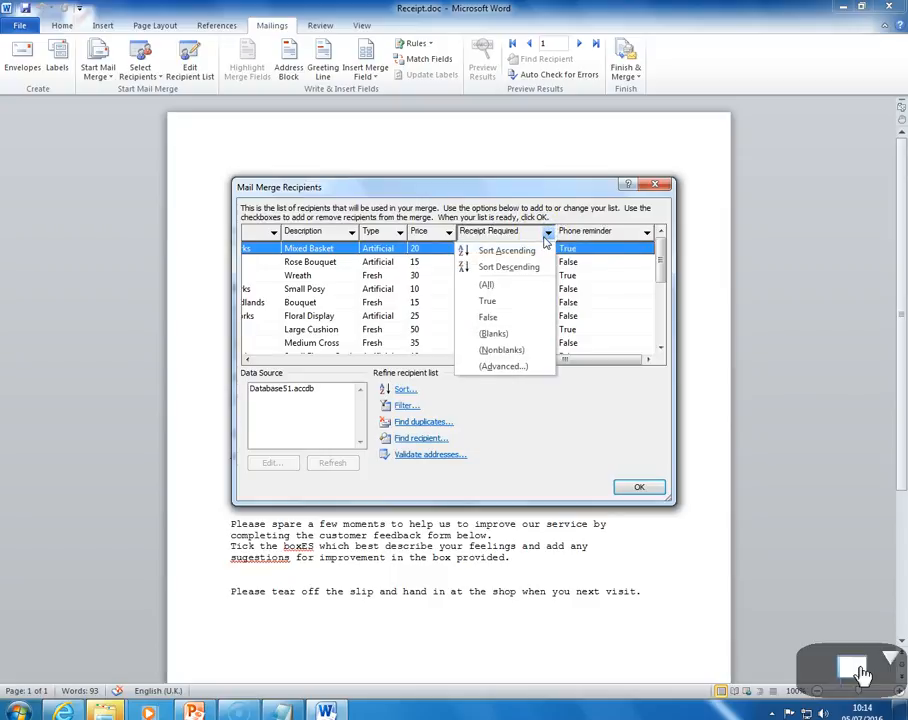
left_click(509, 302)
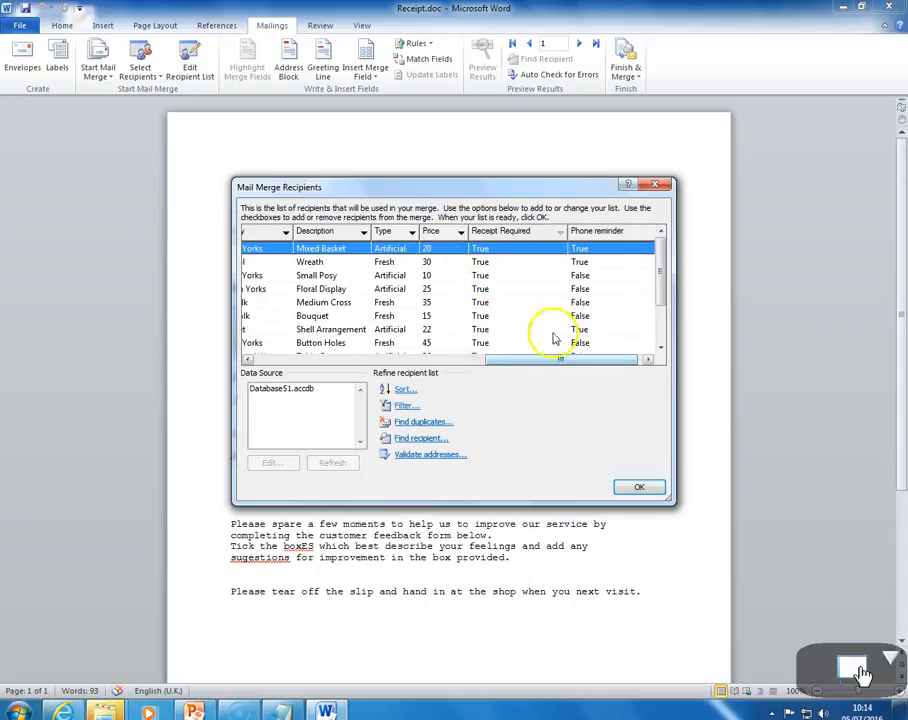
Filter the recipient list's Type column to Artificial and close the recipient list
left_click_drag(658, 278, 660, 245)
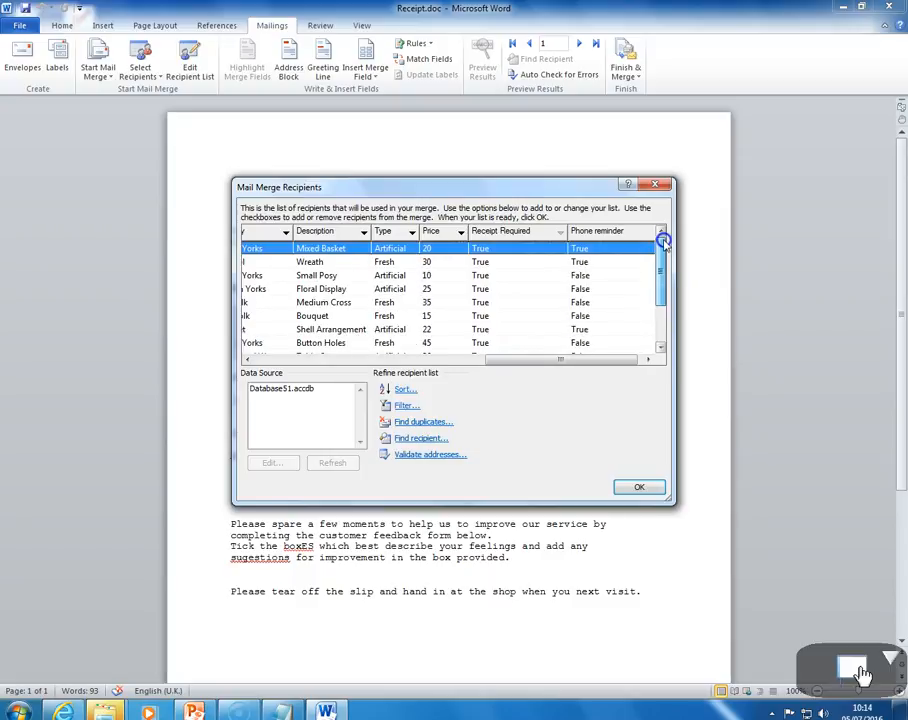
left_click_drag(600, 358, 293, 358)
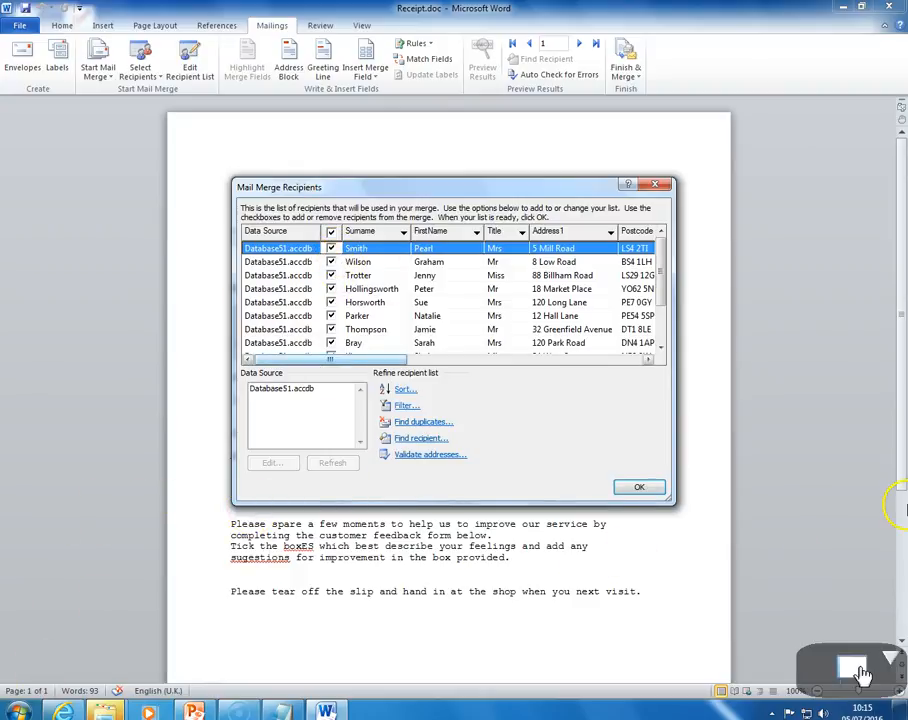
left_click_drag(401, 361, 677, 361)
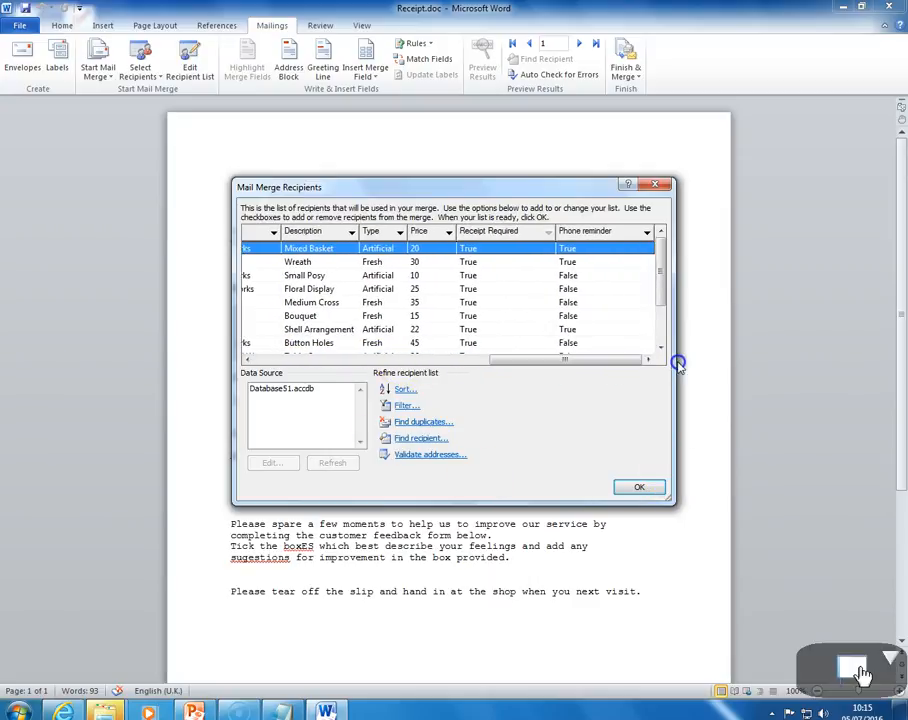
left_click(399, 232)
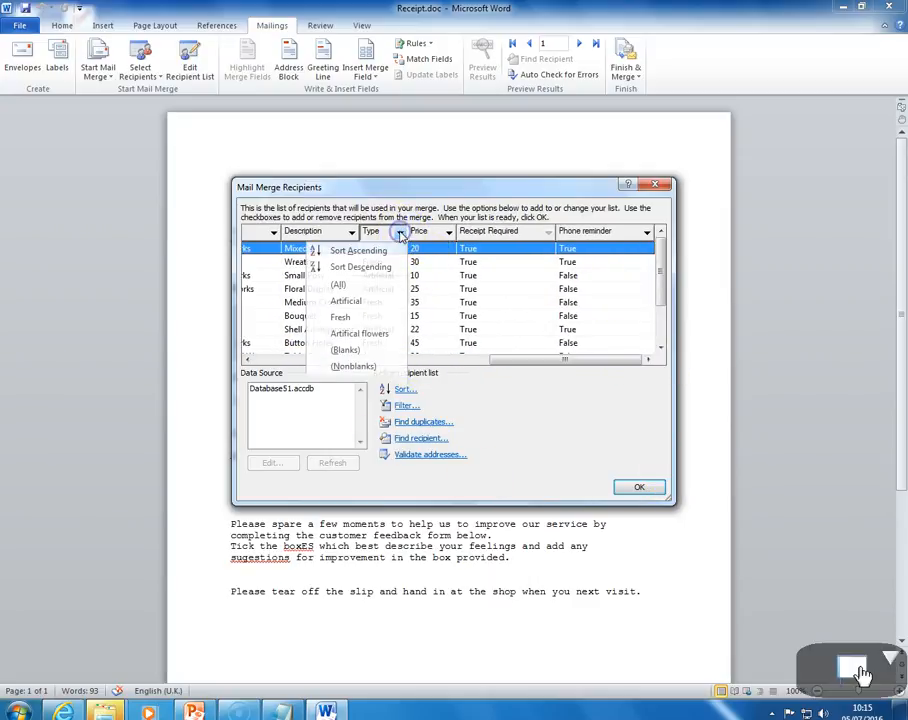
left_click(355, 300)
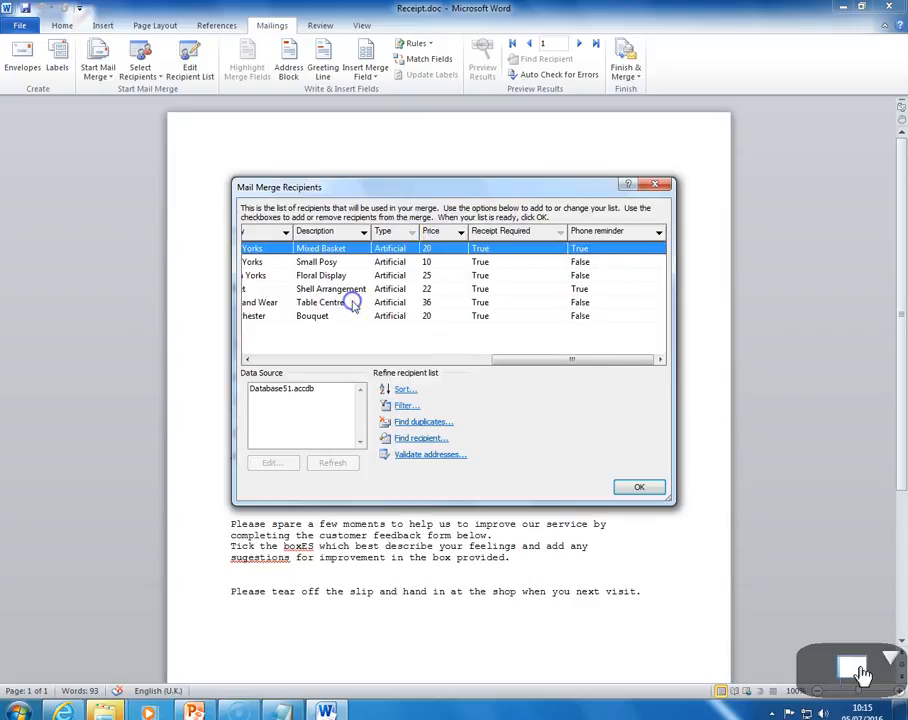
left_click_drag(590, 361, 614, 374)
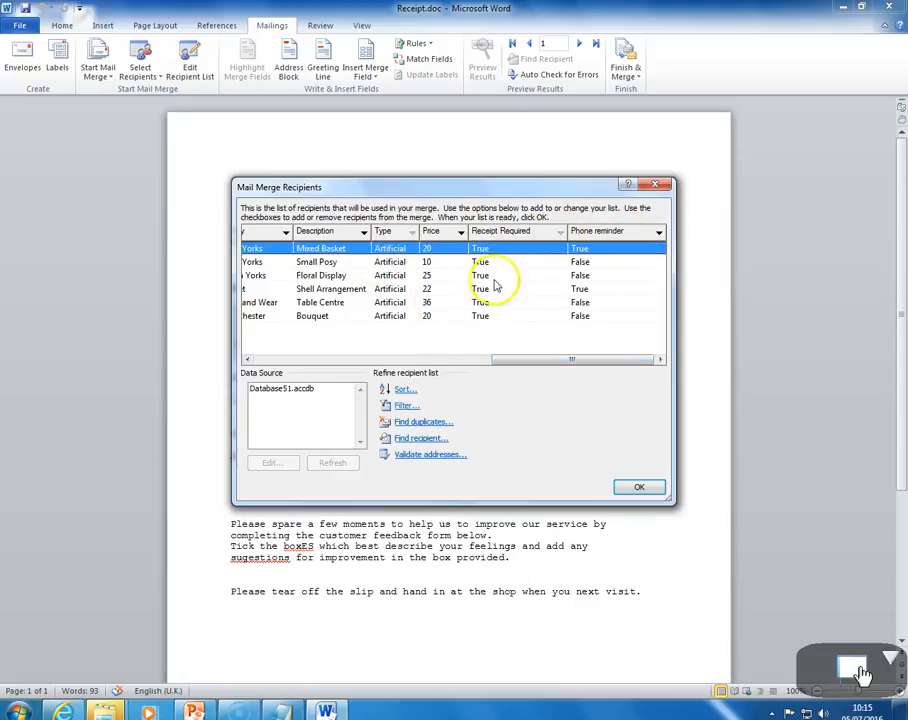
left_click_drag(512, 359, 466, 342)
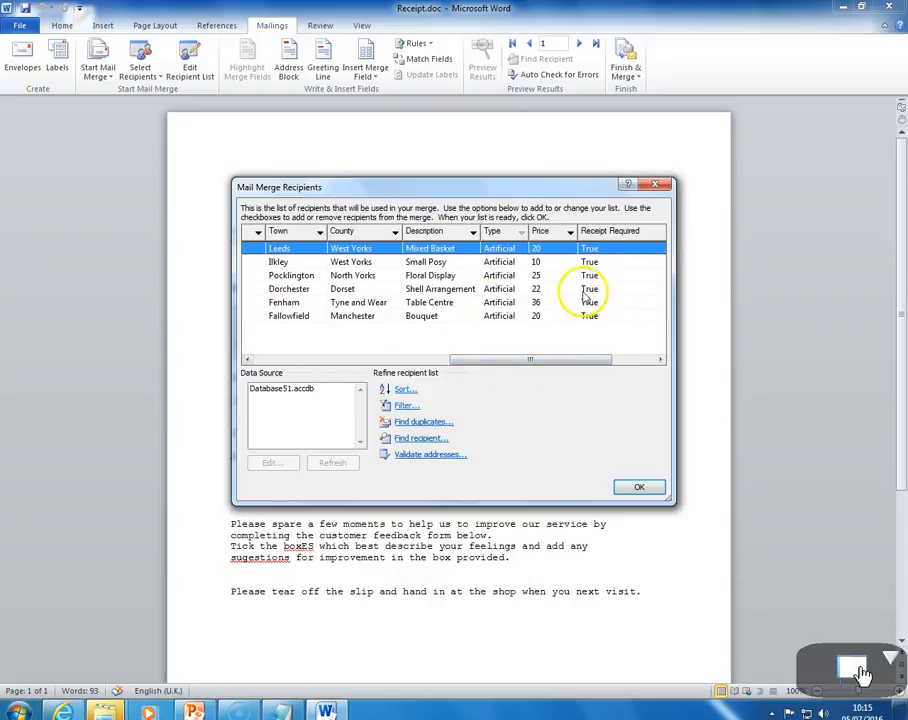
left_click_drag(463, 360, 237, 352)
left_click(634, 486)
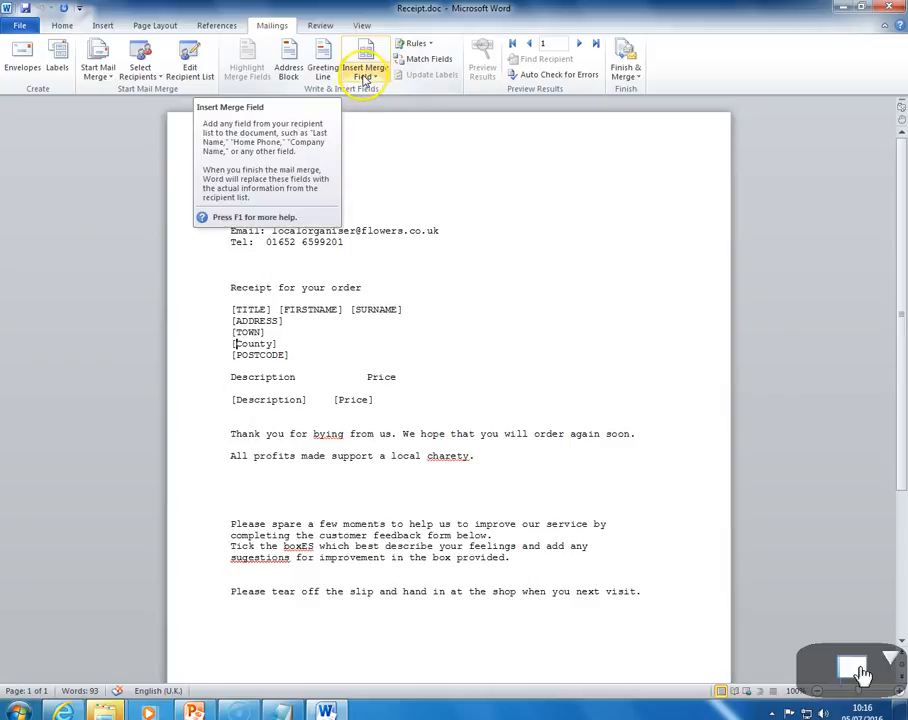
Replace the [TITLE] placeholder in the address block with the Title merge field
left_click(269, 309)
left_click_drag(255, 310, 230, 315)
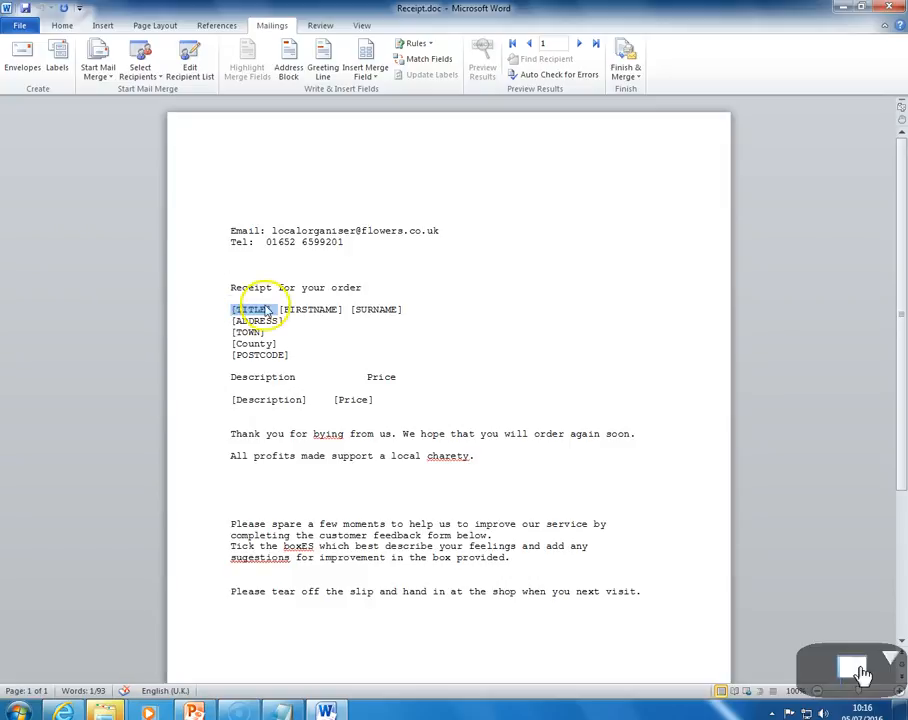
left_click(369, 78)
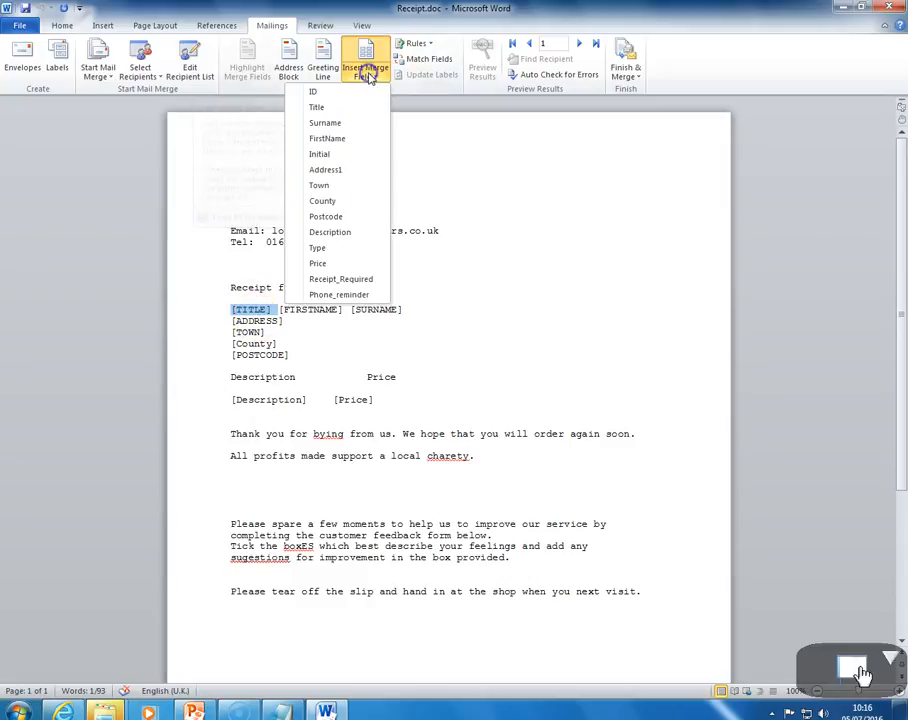
left_click(324, 113)
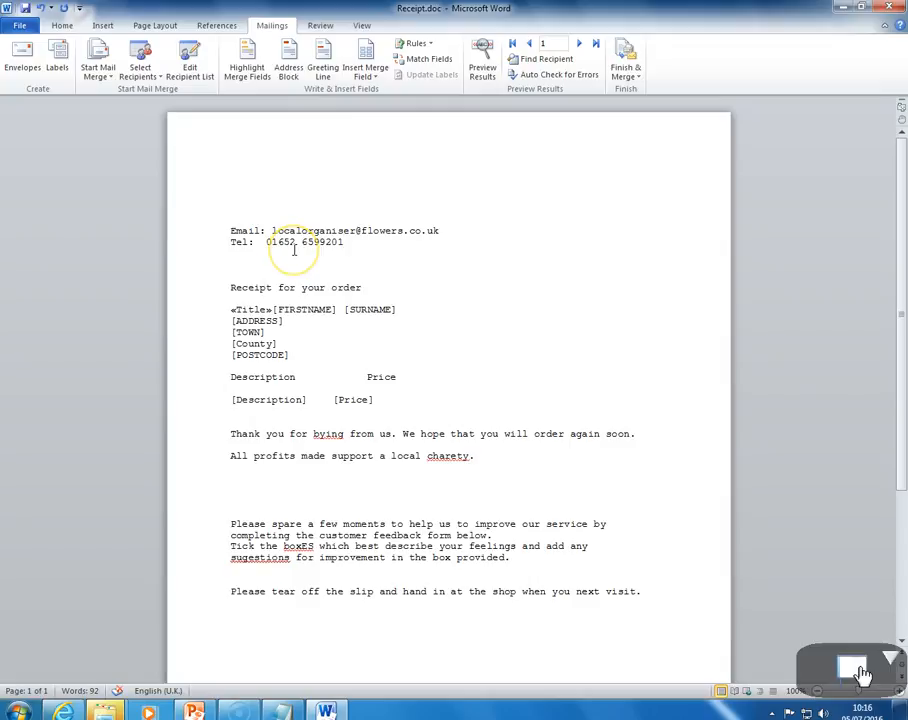
Replace the [FIRSTNAME] placeholder with the FirstName merge field and delete the leftover bracket
left_click(334, 309)
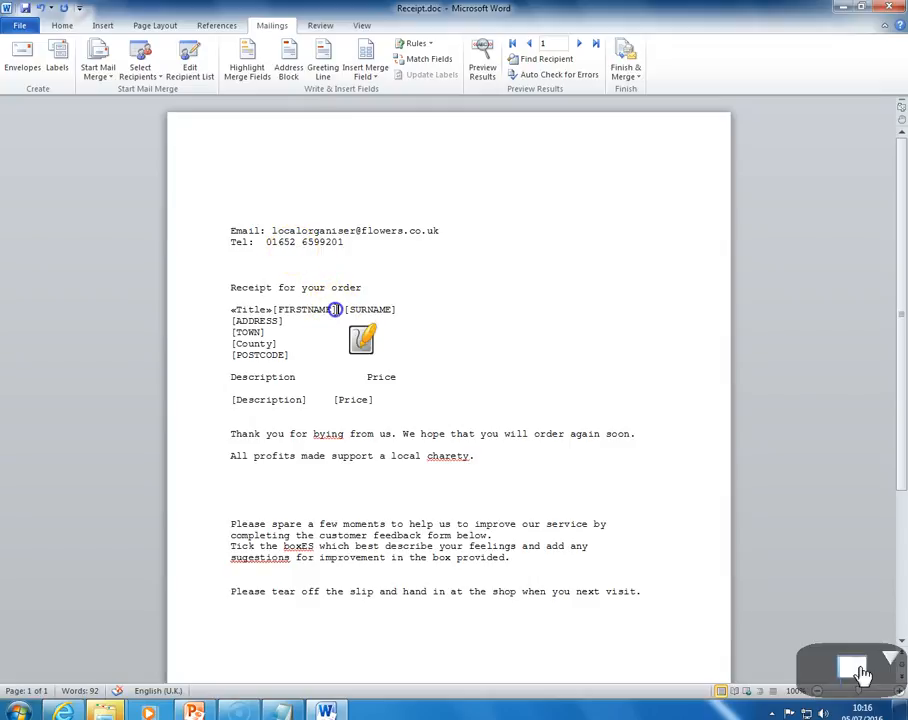
left_click_drag(323, 313, 277, 308)
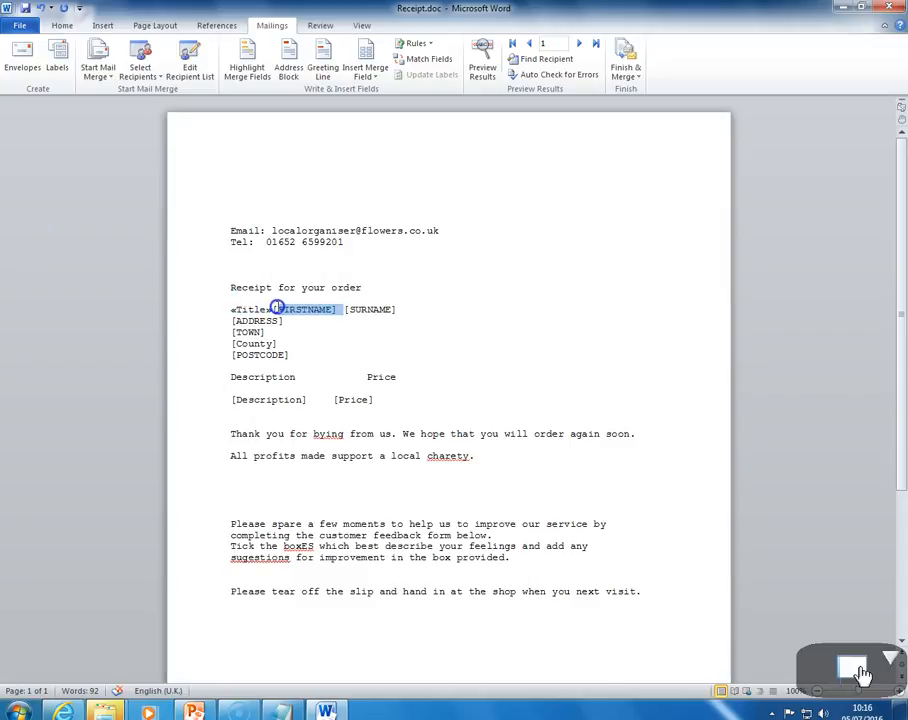
left_click(366, 68)
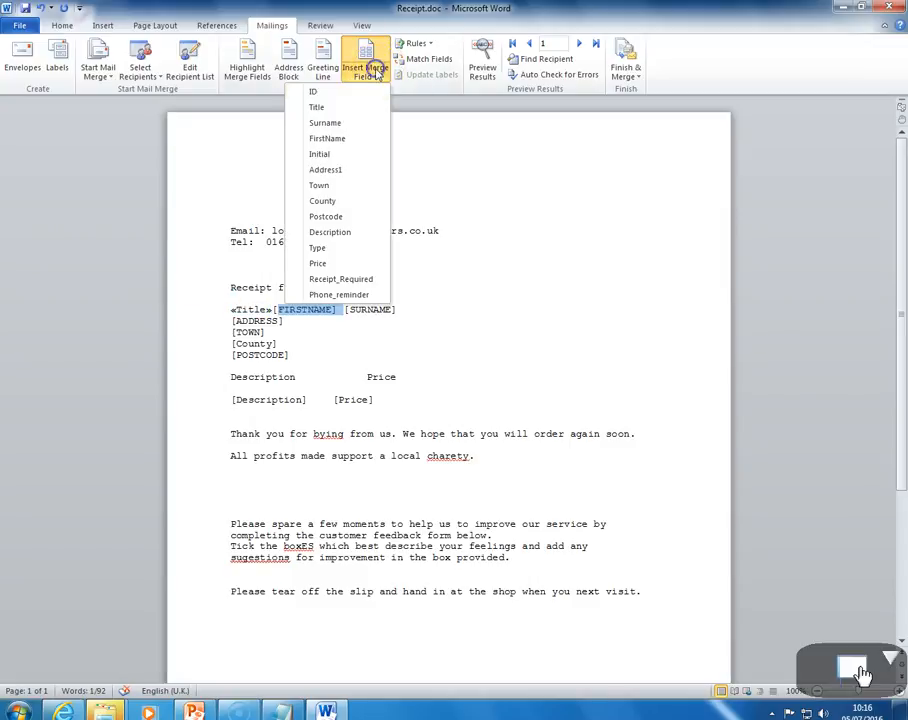
left_click(337, 139)
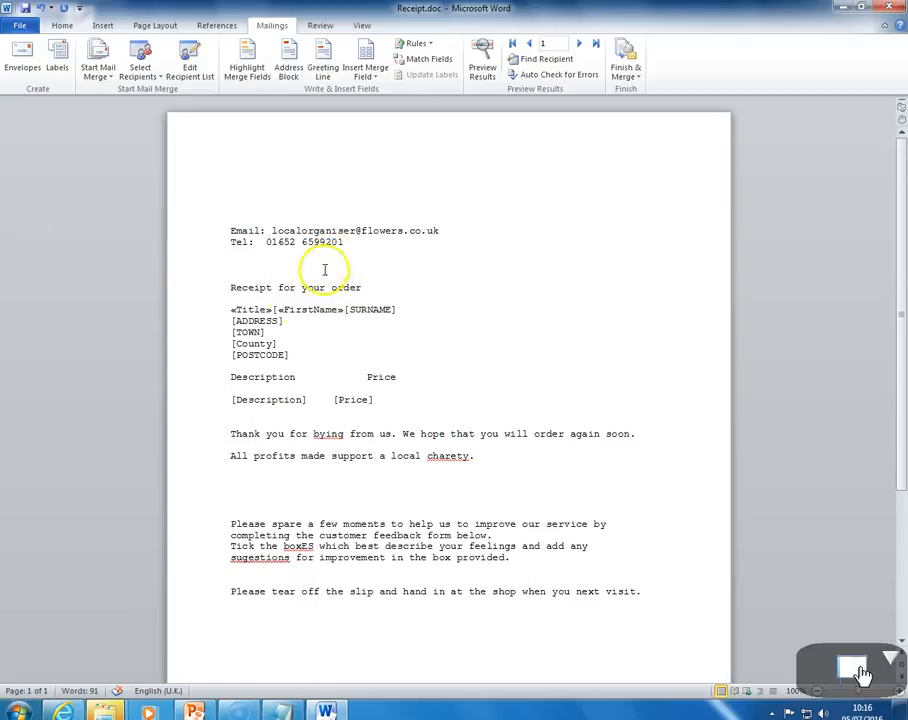
left_click(278, 311)
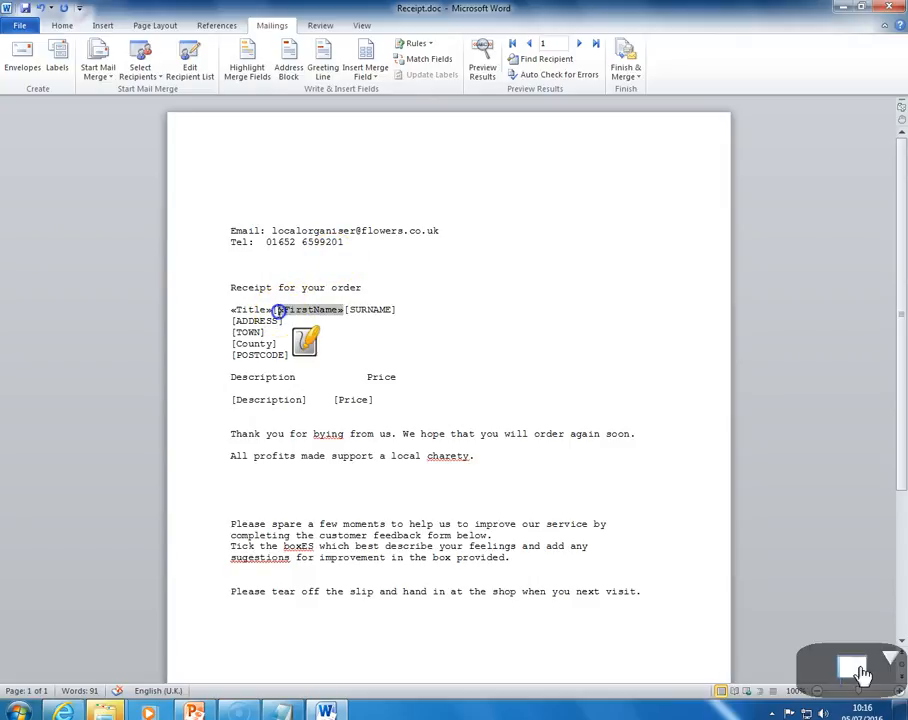
key("BackSpace")
key("BackSpace")
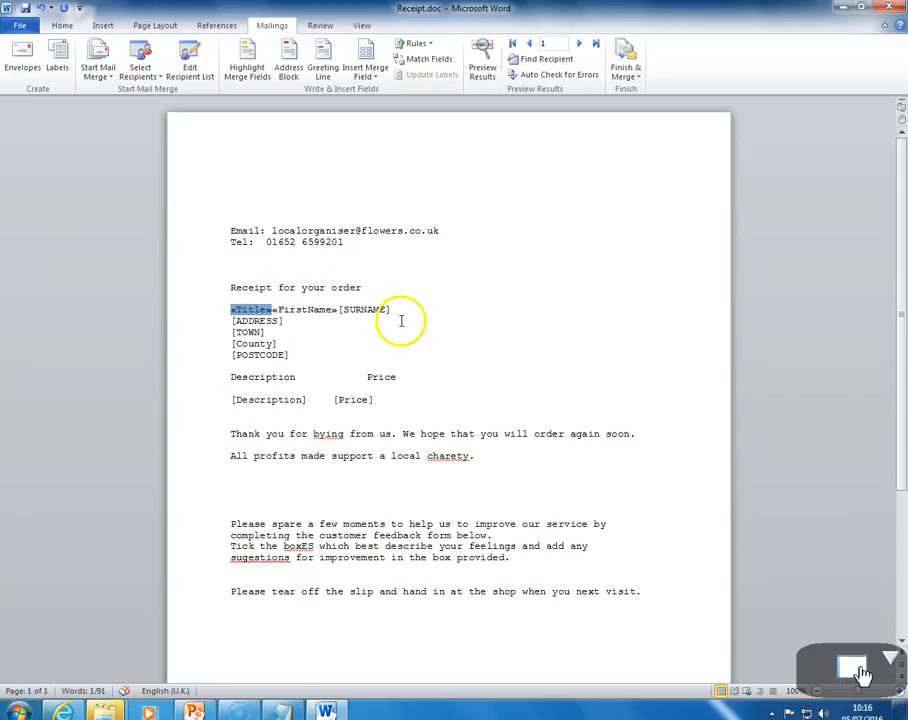
Replace the [SURNAME] placeholder with the Surname merge field and remove the leftover bracket
left_click_drag(391, 310, 348, 309)
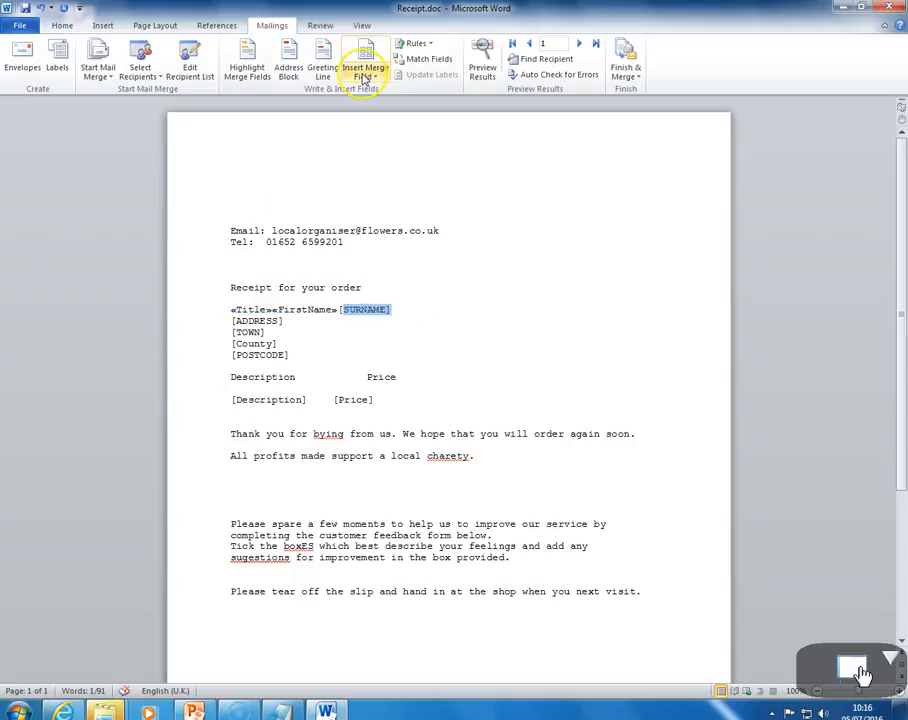
left_click(365, 79)
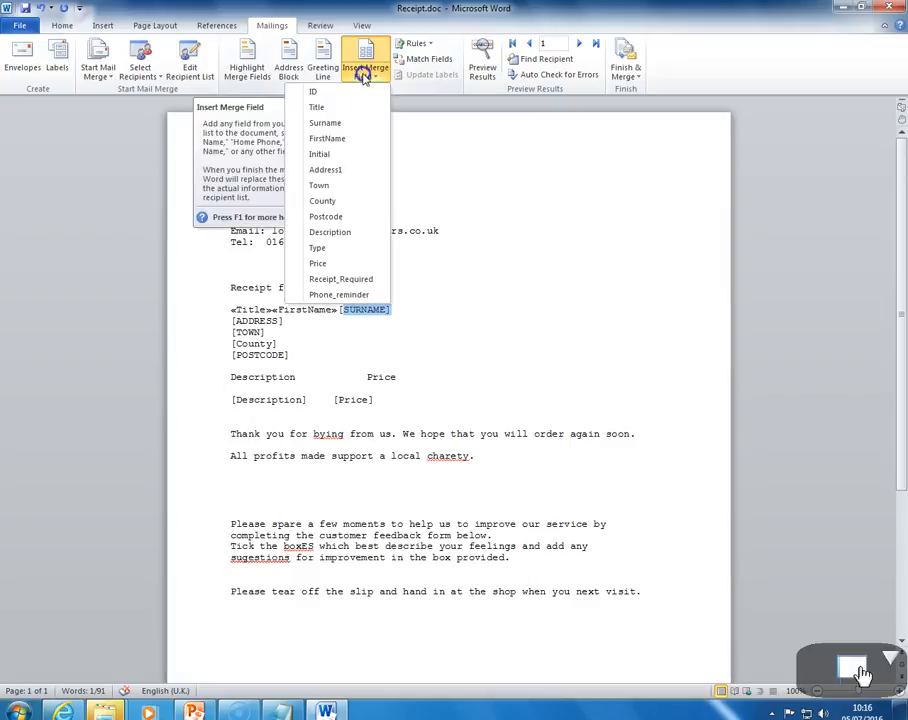
left_click(331, 122)
left_click(345, 310)
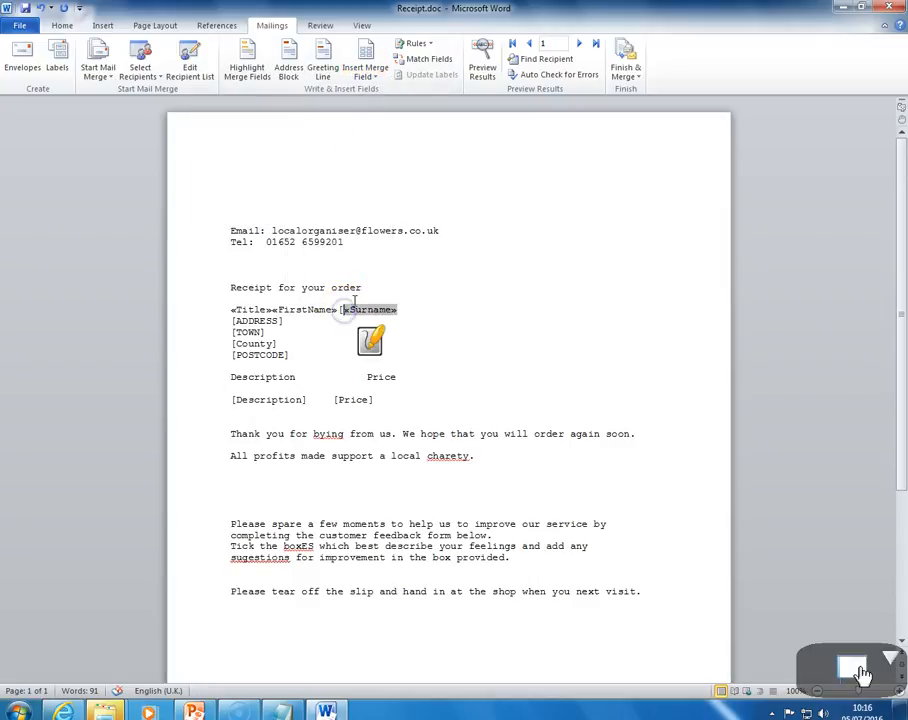
key("BackSpace")
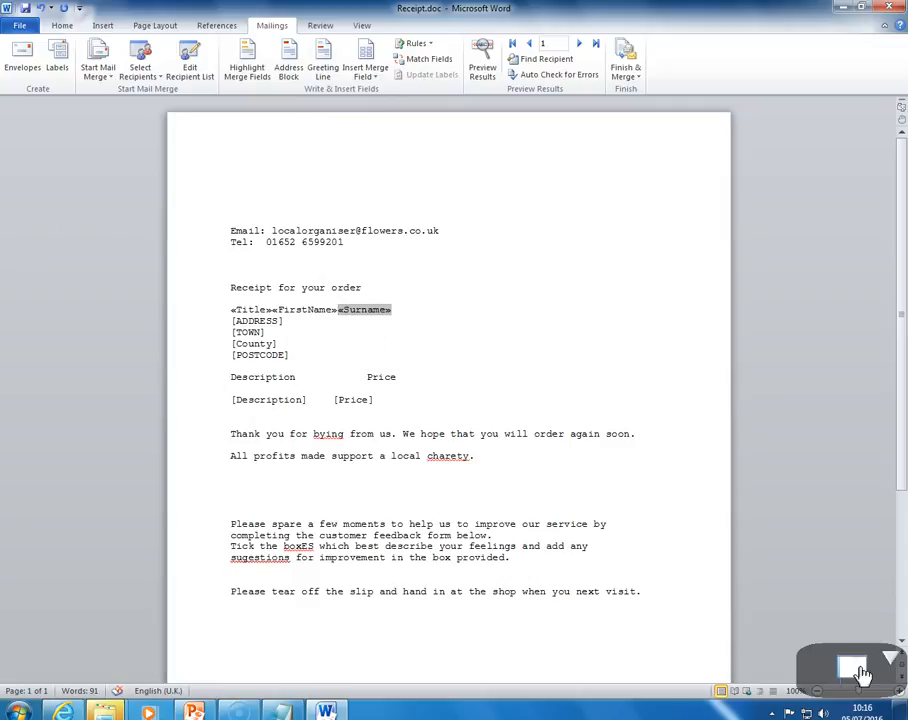
Insert the Address1 merge field over the [ADDRESS] placeholder, then undo the insertion
left_click(296, 321)
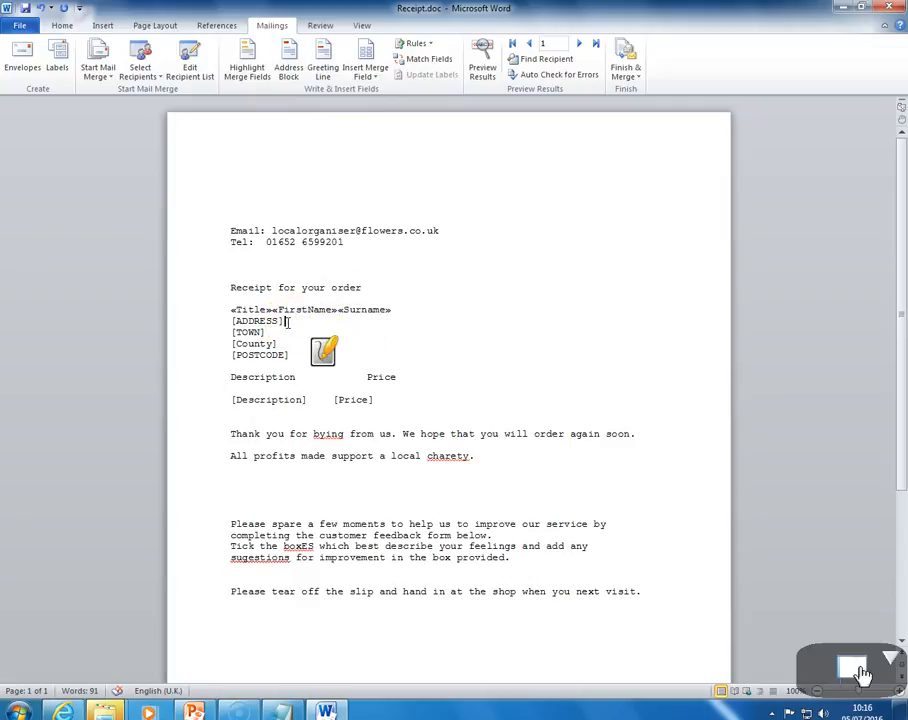
left_click(274, 321)
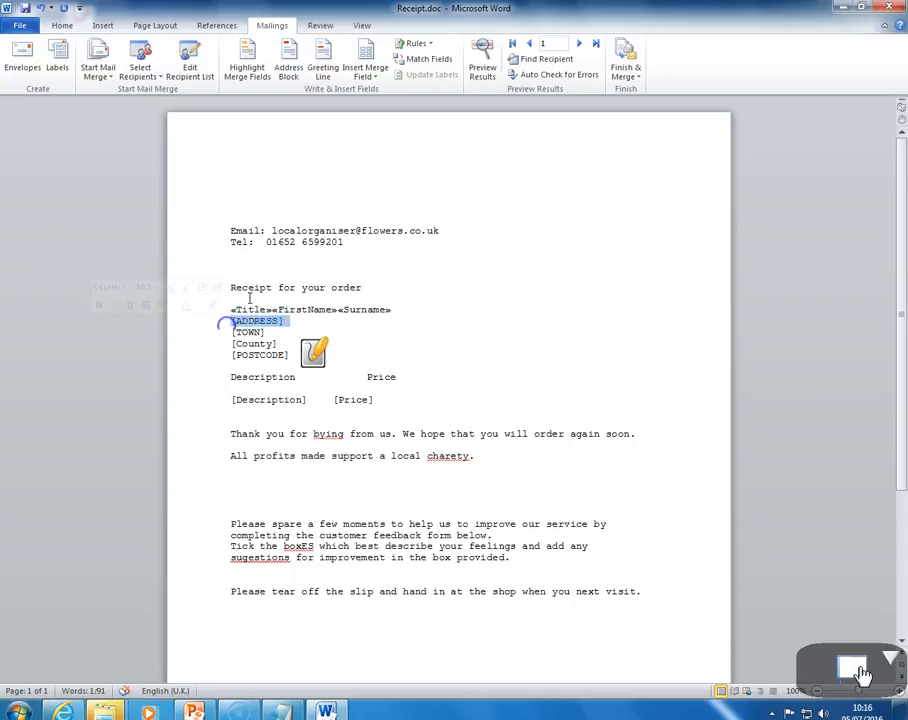
left_click(366, 76)
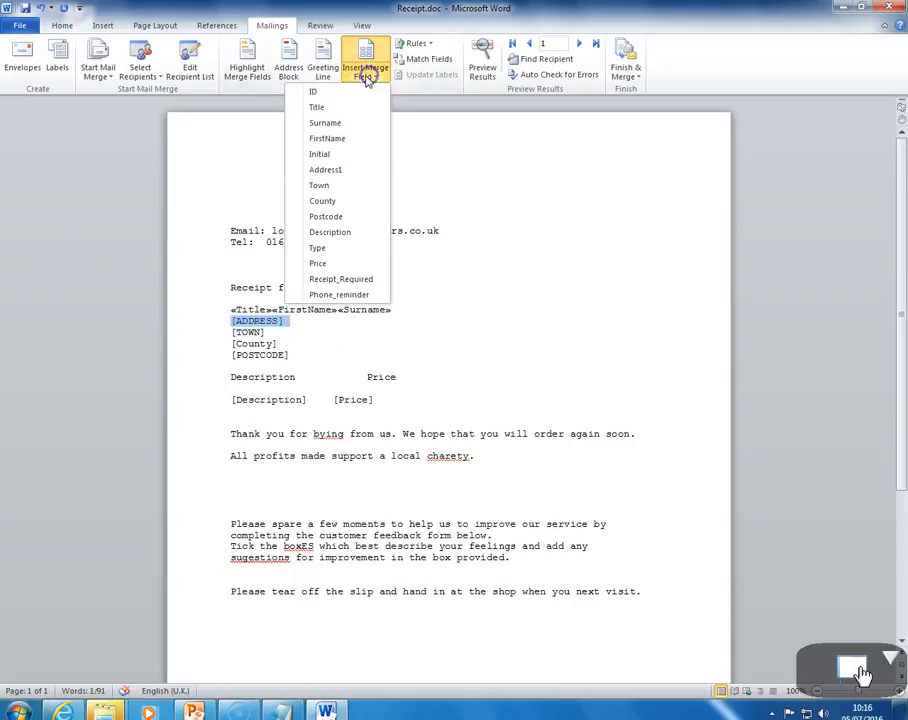
left_click(326, 169)
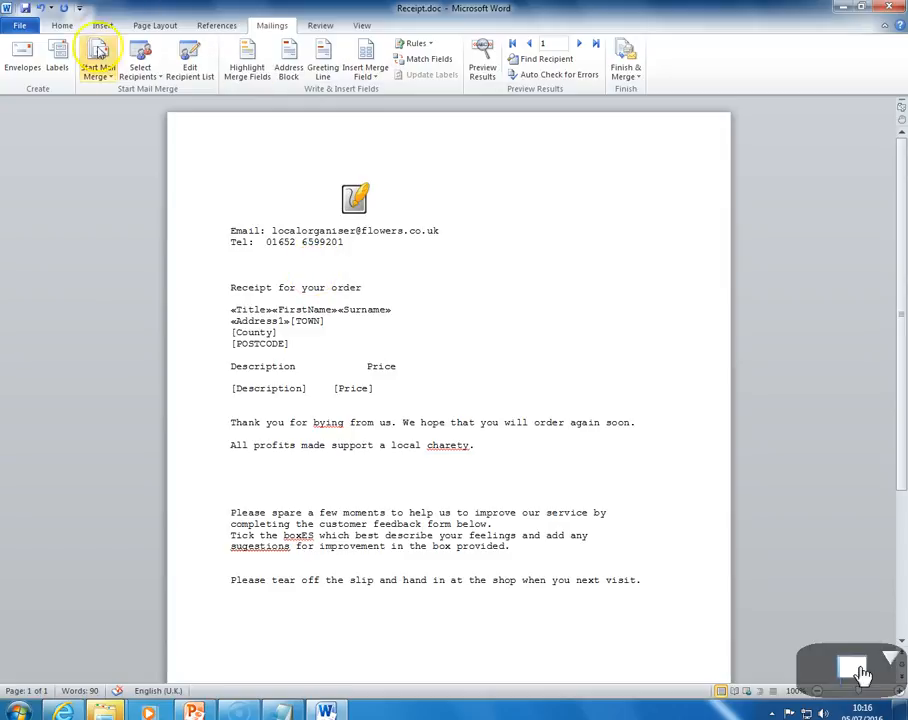
left_click(40, 7)
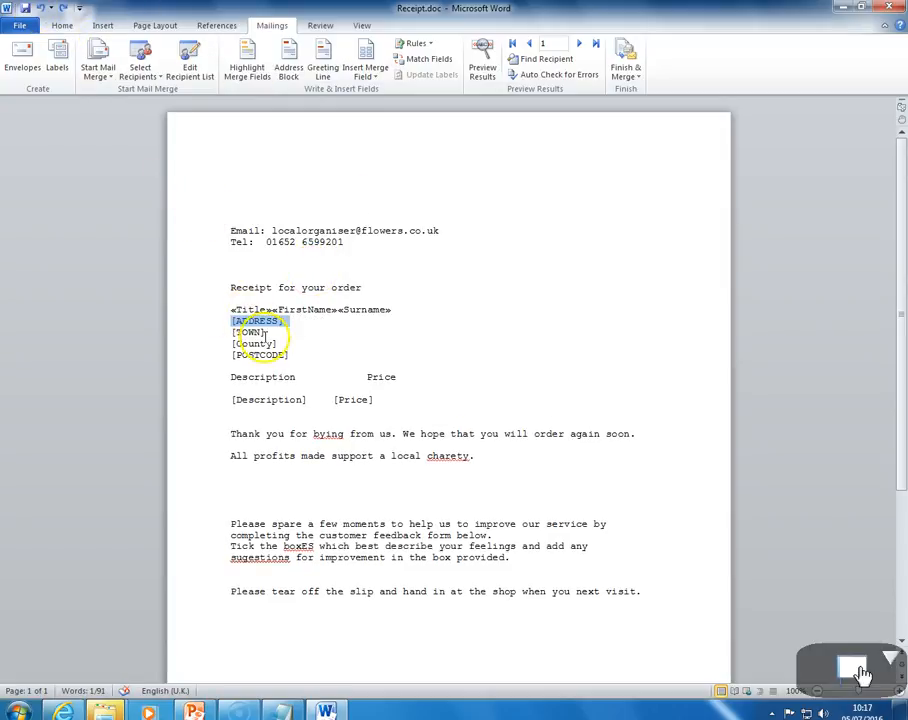
Replace the [ADDRESS] placeholder with the Address1 merge field, keeping [TOWN] on its own line
left_click(366, 74)
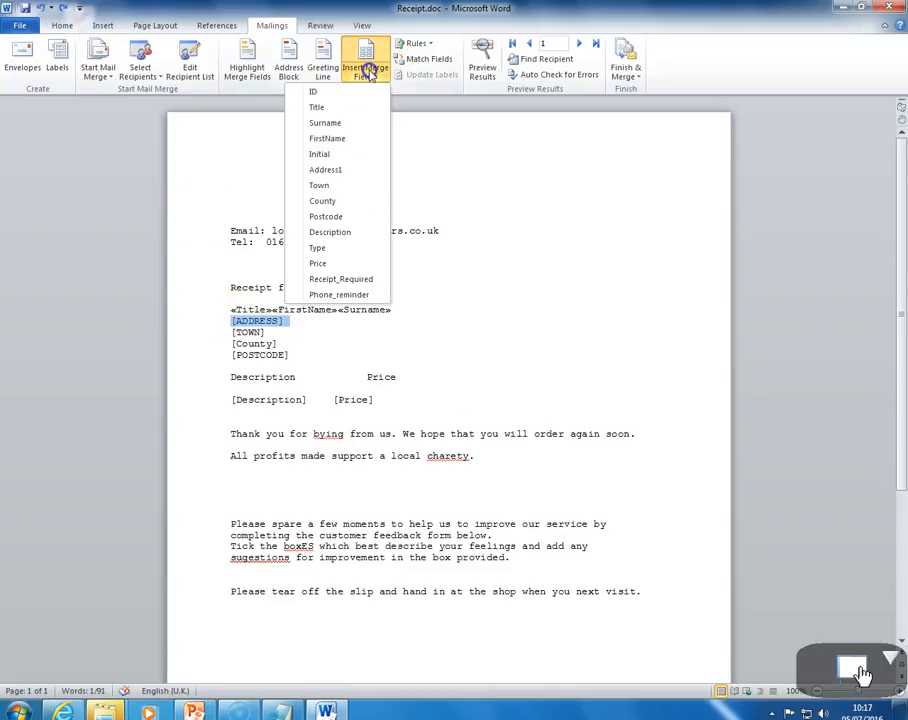
left_click(328, 170)
key("Return")
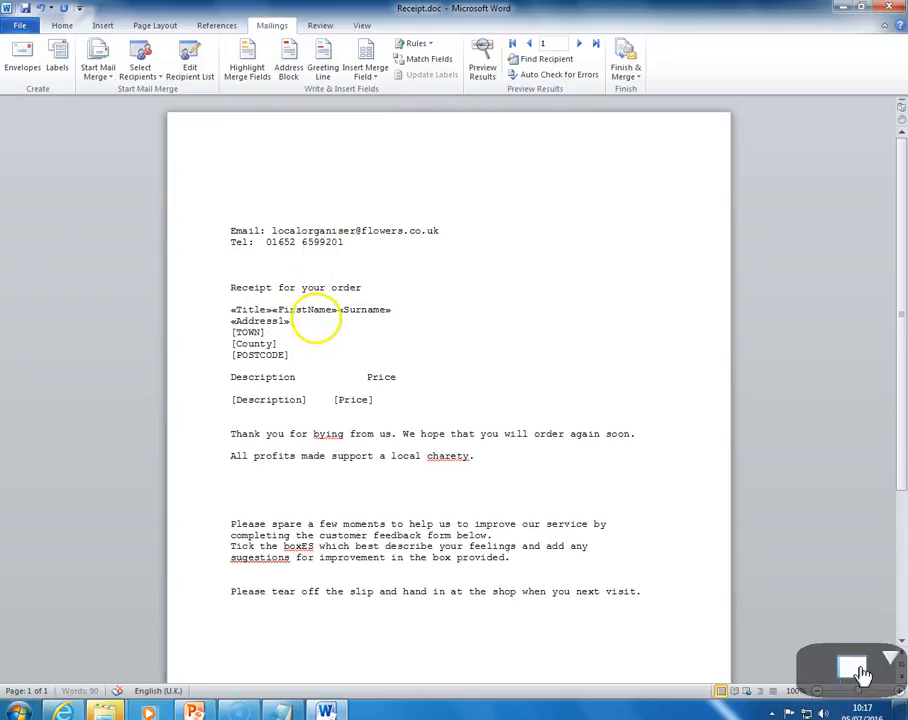
Replace the [TOWN] placeholder with the Town merge field
left_click(266, 333)
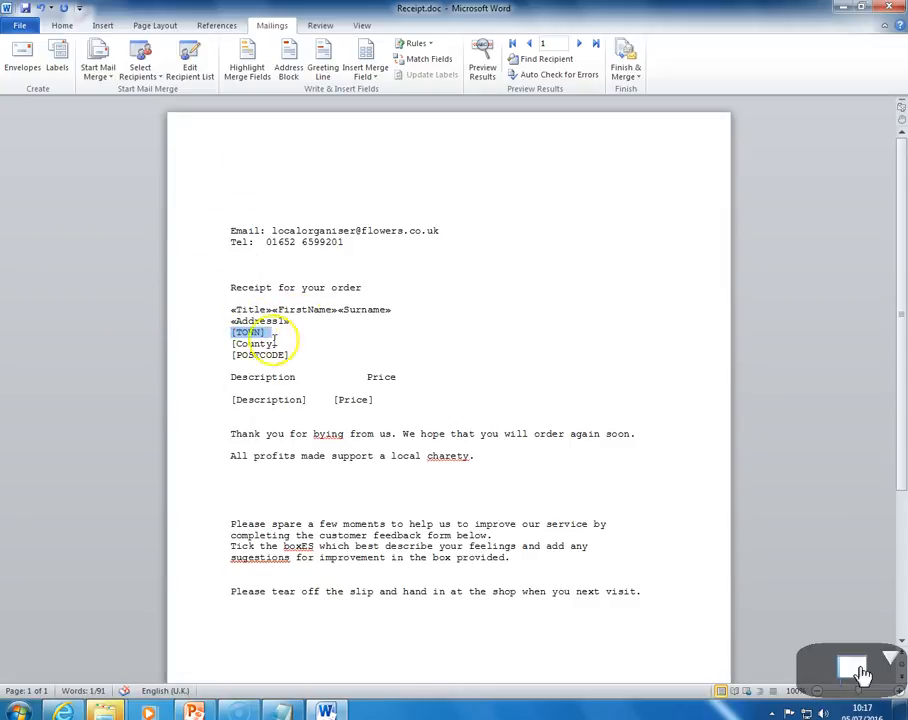
left_click(362, 76)
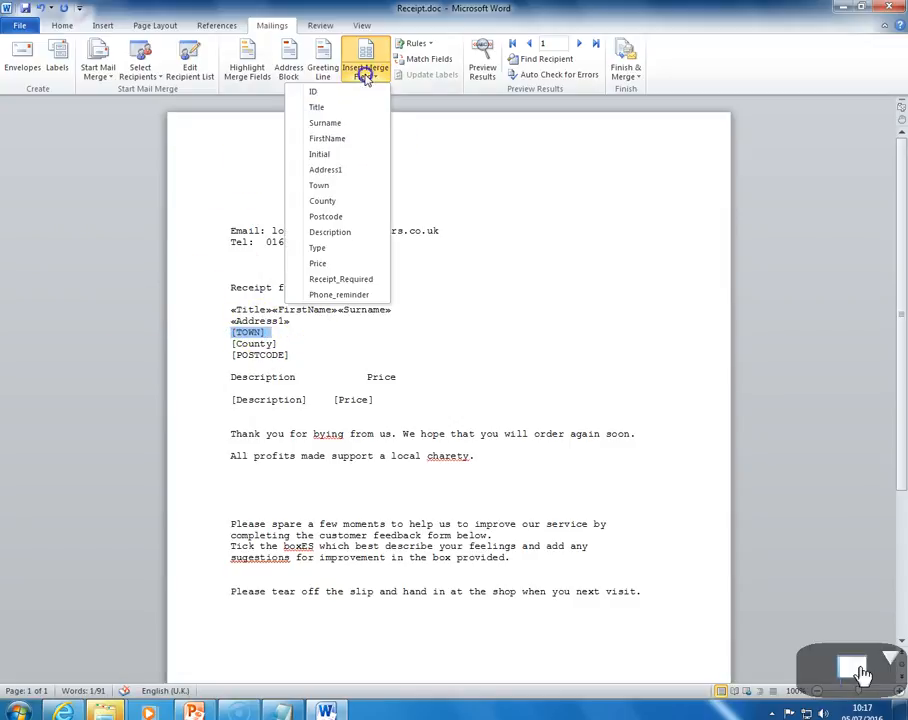
left_click(326, 185)
key("Return")
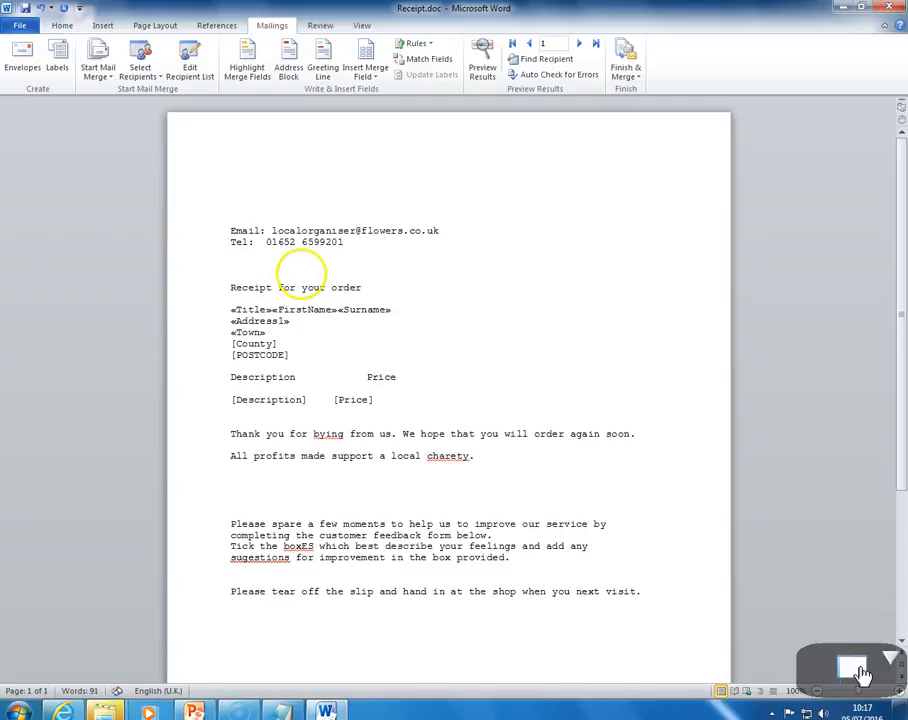
Replace the [County] placeholder with the County merge field
left_click_drag(277, 343, 240, 346)
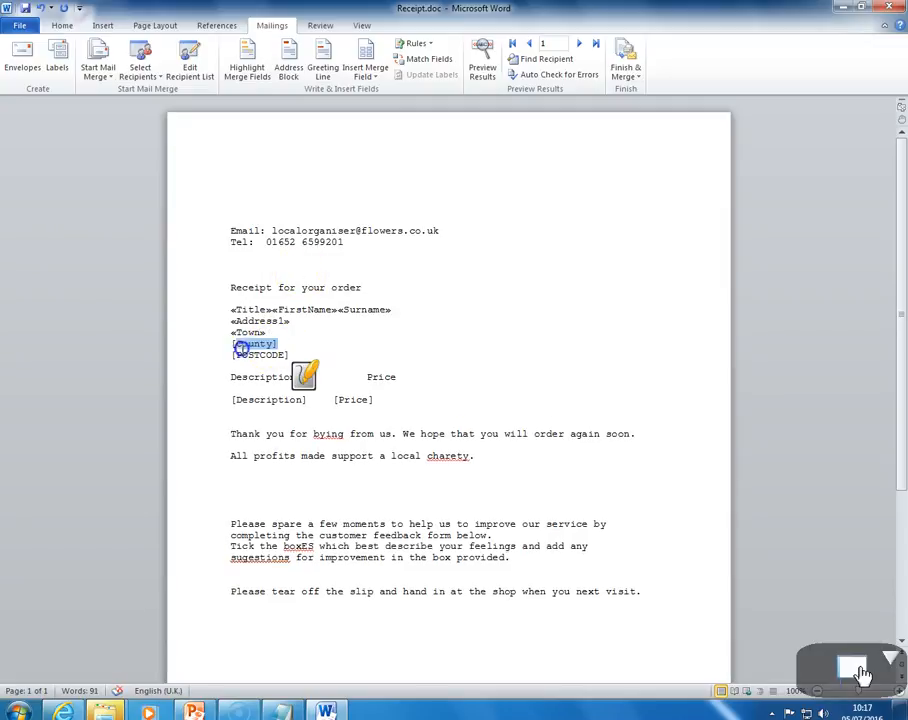
left_click(362, 72)
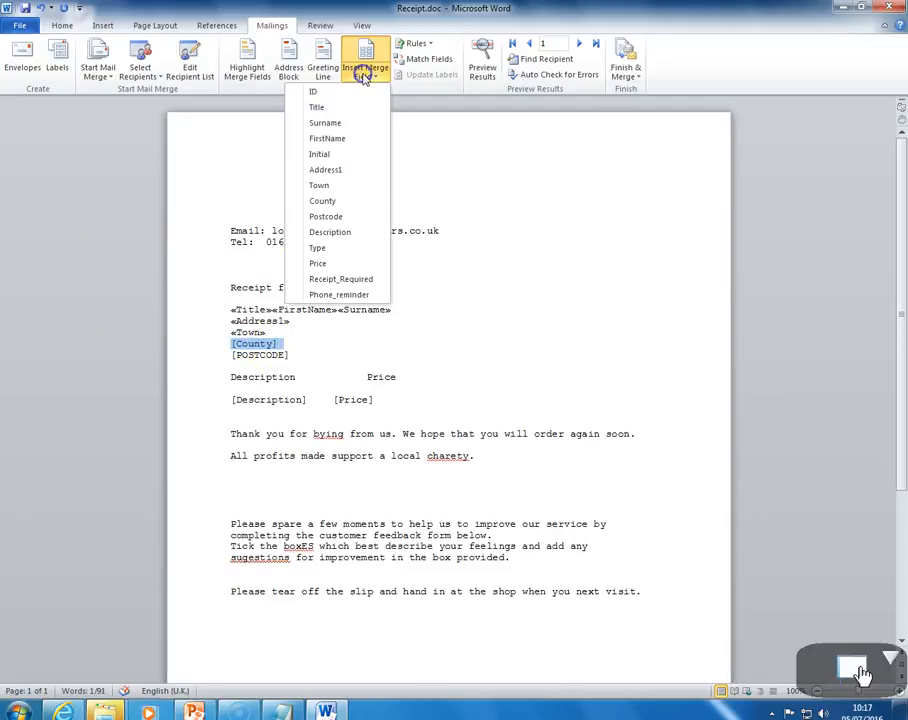
left_click(312, 202)
key("Return")
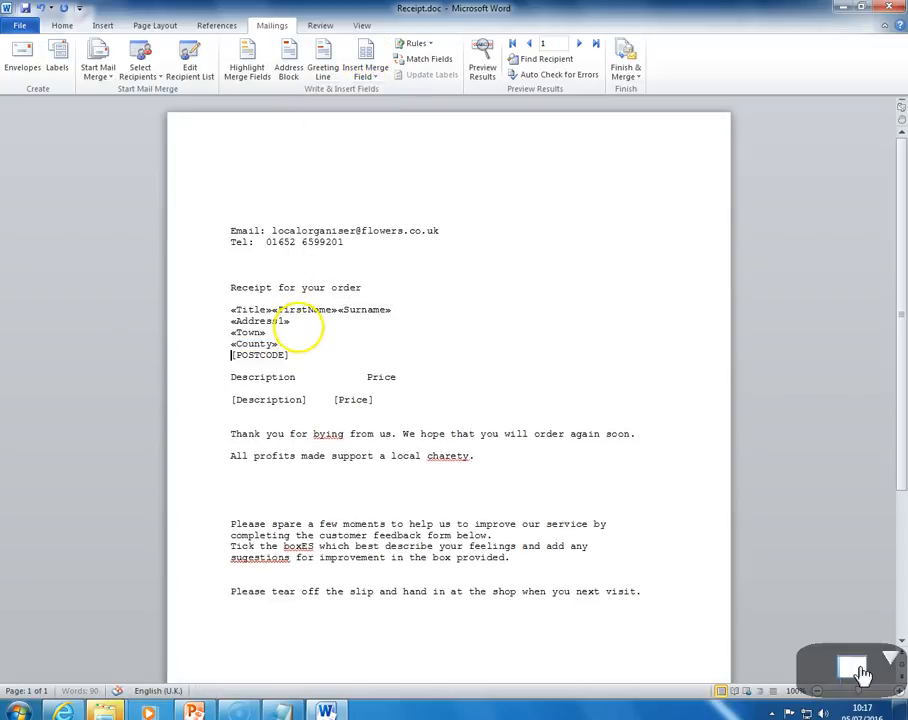
Replace the [POSTCODE] placeholder with the Postcode merge field
left_click(292, 355)
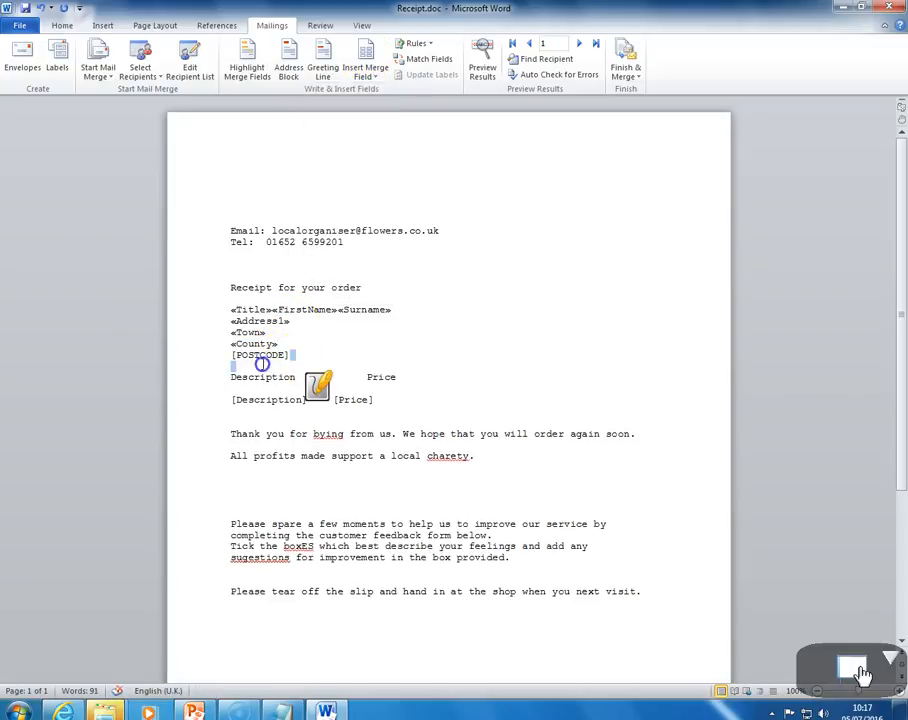
left_click(372, 74)
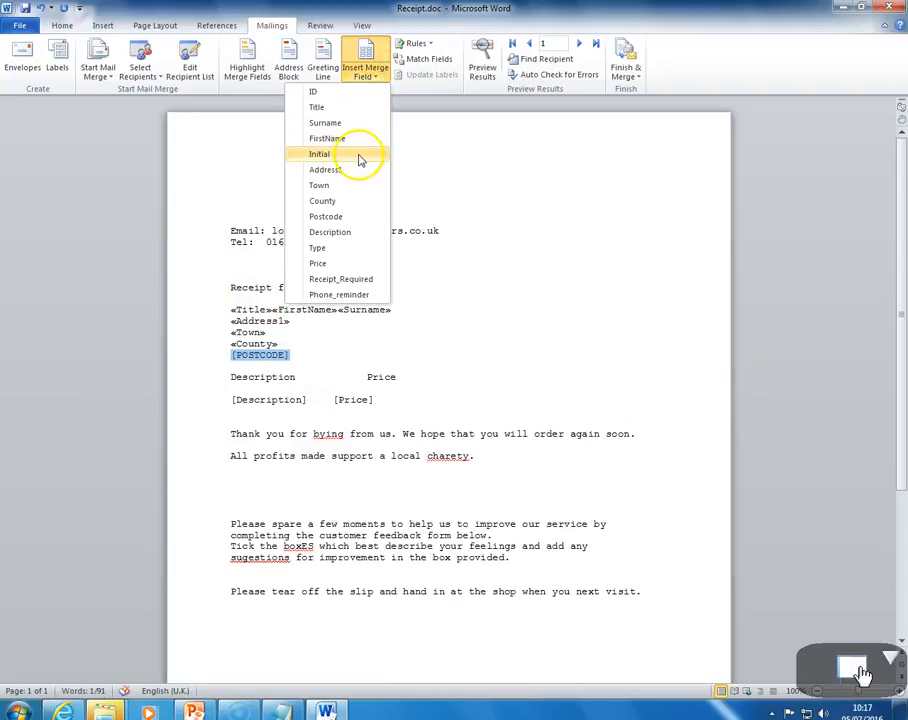
left_click(338, 217)
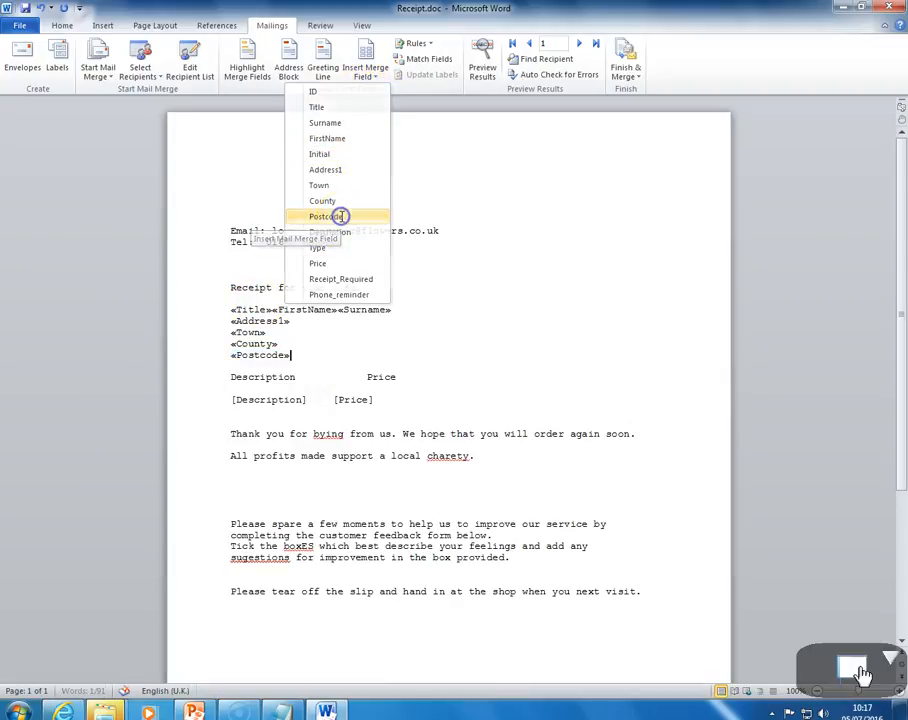
Replace the [Description] placeholder with the Description merge field
left_click_drag(308, 400, 262, 399)
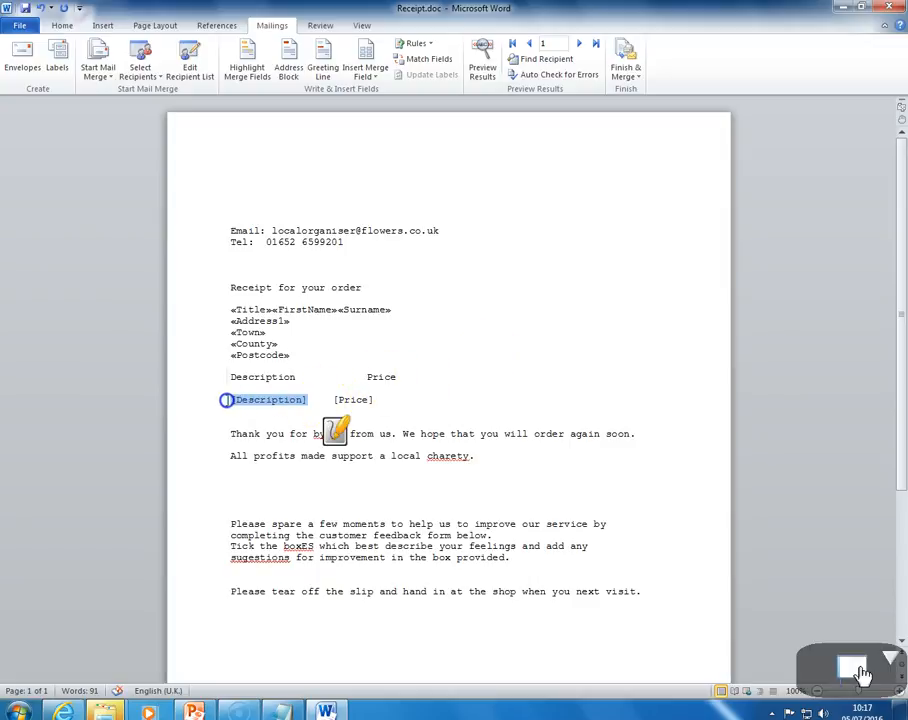
left_click(366, 70)
left_click(328, 233)
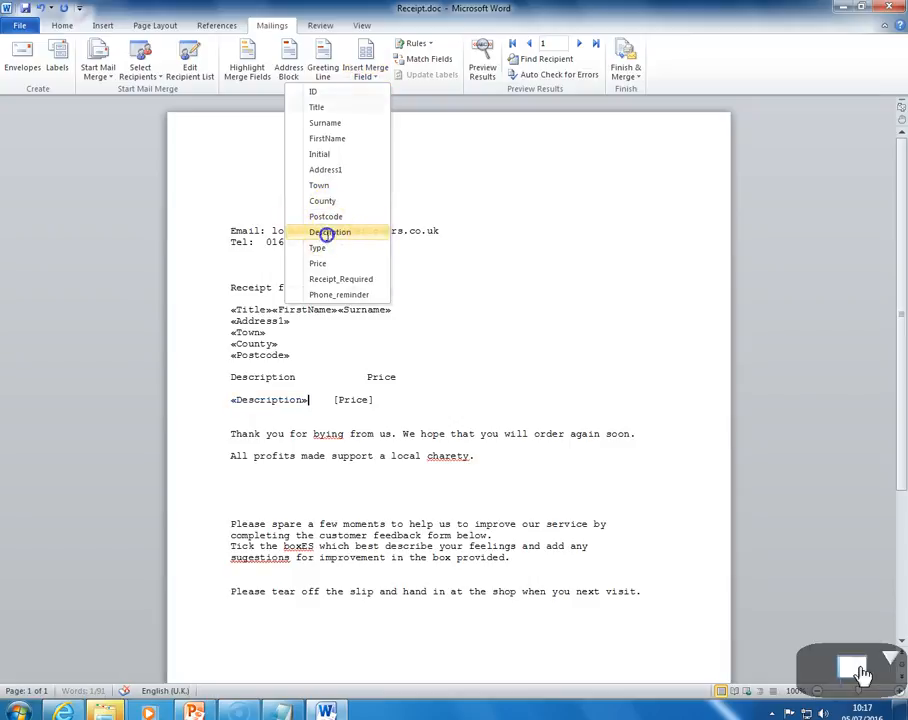
Replace the [Price] placeholder with the Price merge field and align it under the Price heading
left_click(377, 399)
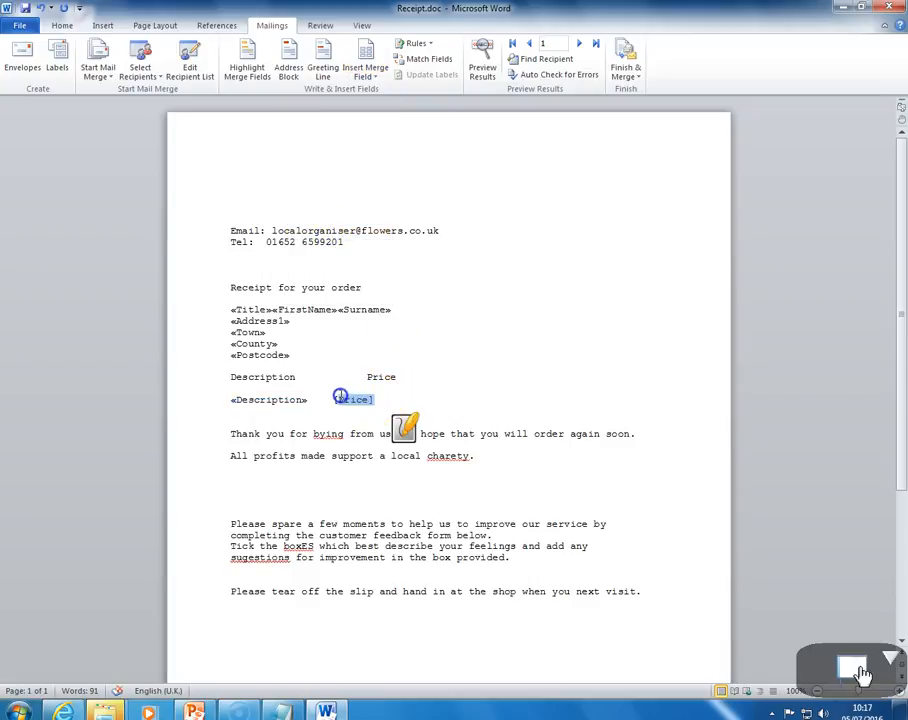
left_click(365, 68)
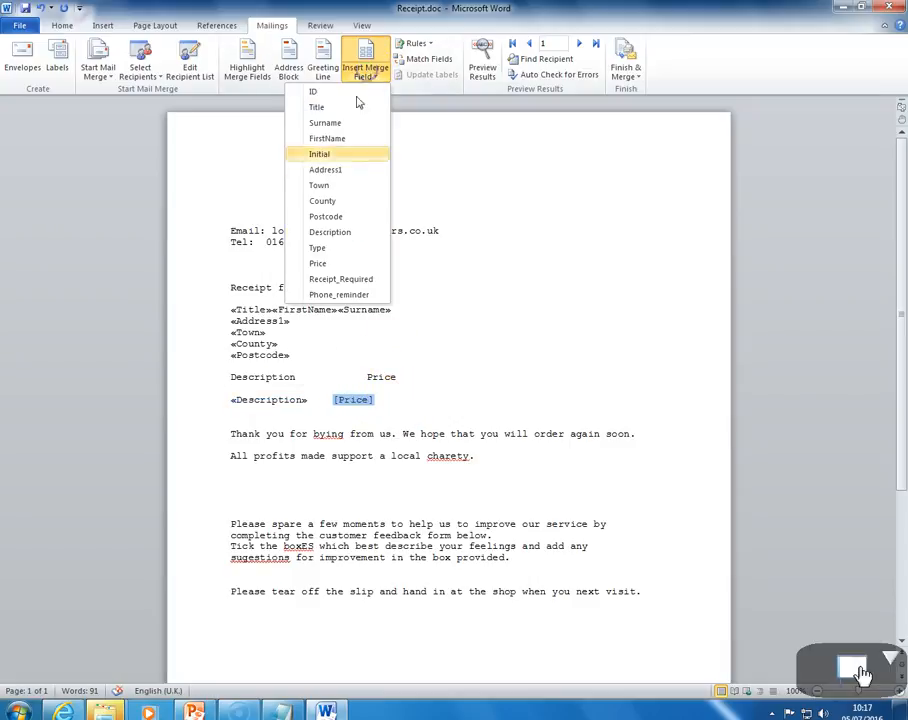
left_click(320, 263)
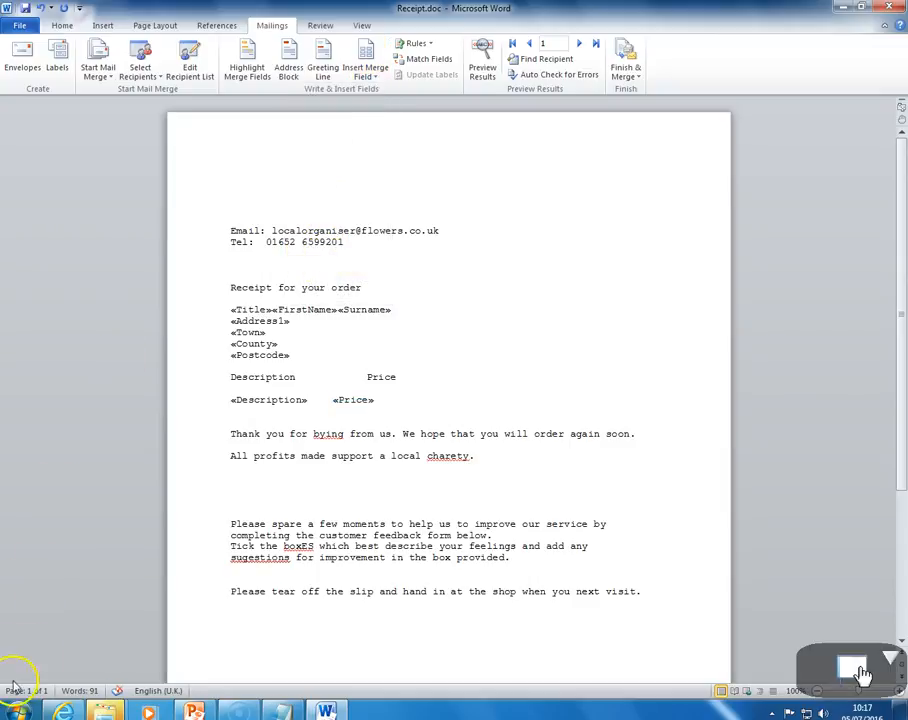
left_click(329, 401)
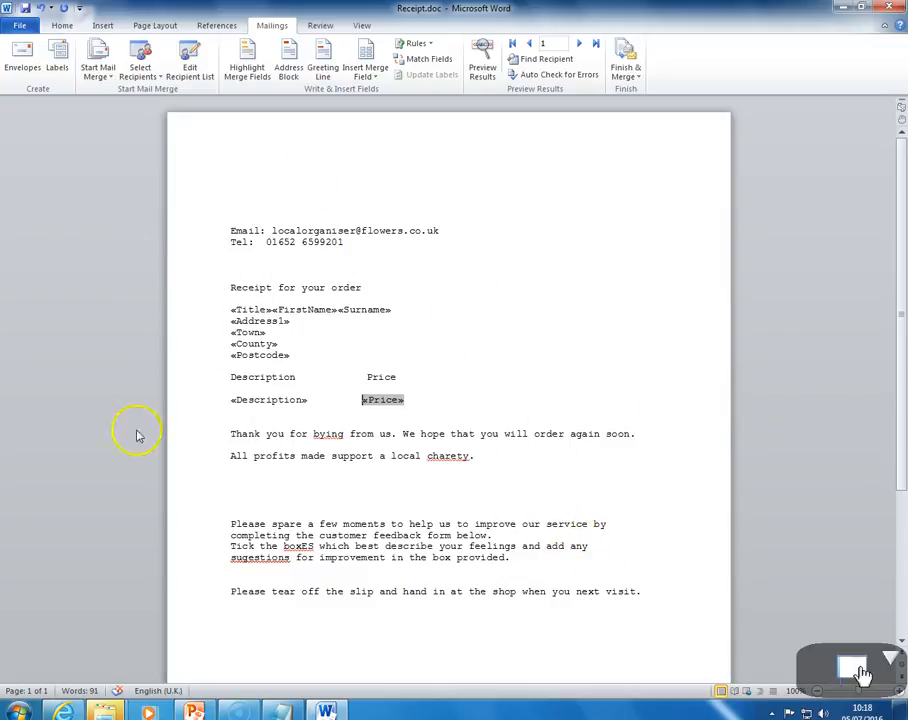
left_click(349, 340)
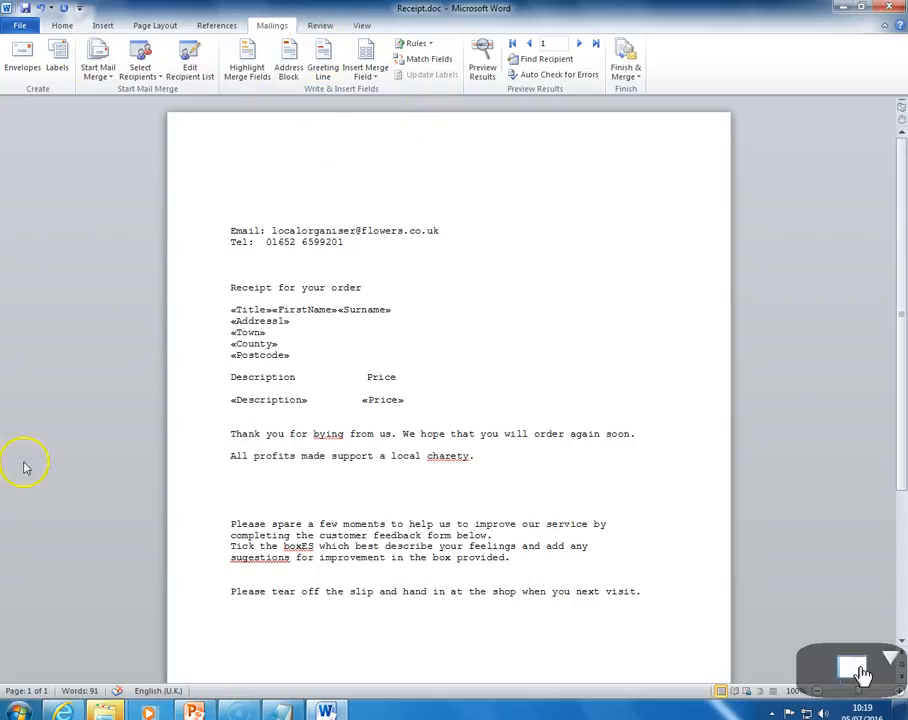
Preview the letter with merged recipient data
left_click(483, 70)
left_click(484, 71)
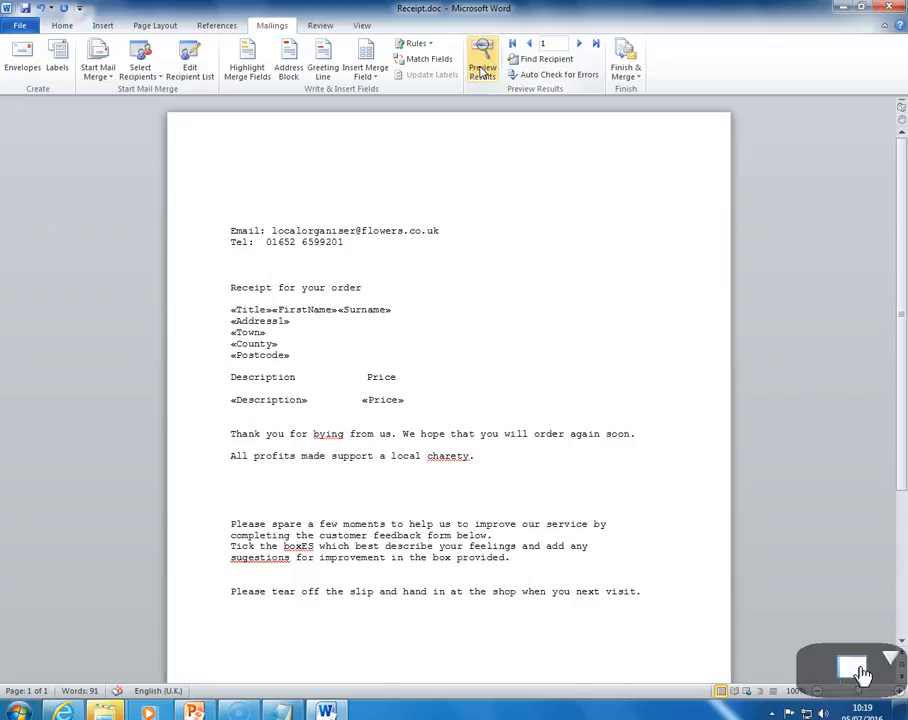
left_click(483, 71)
left_click(483, 70)
left_click(483, 70)
left_click(483, 70)
left_click(483, 70)
left_click(483, 70)
left_click(483, 70)
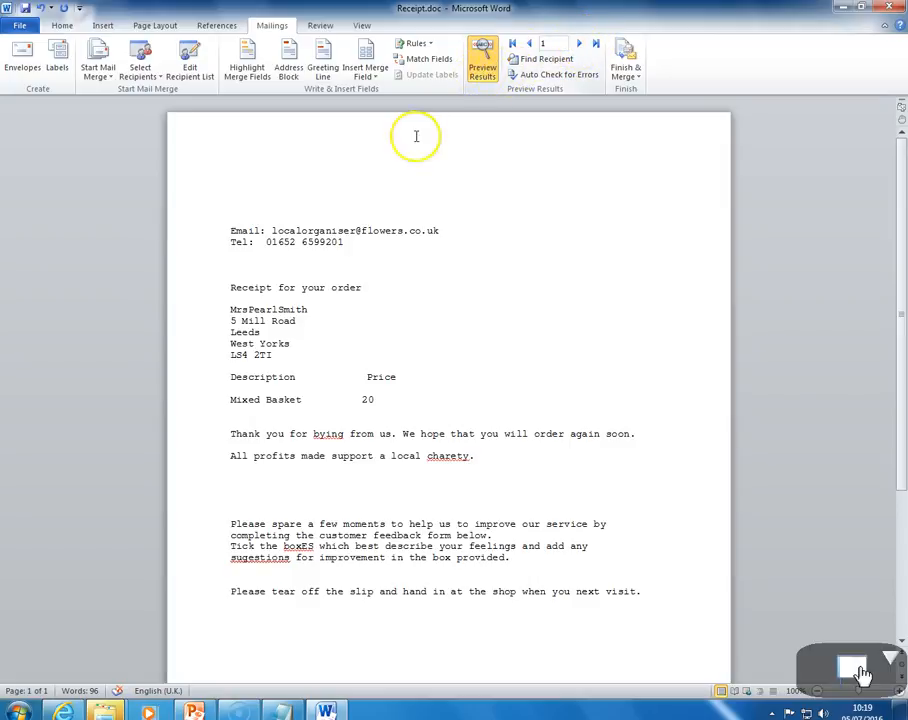
Step through the previewed recipient records one by one, then turn the preview off
left_click(579, 44)
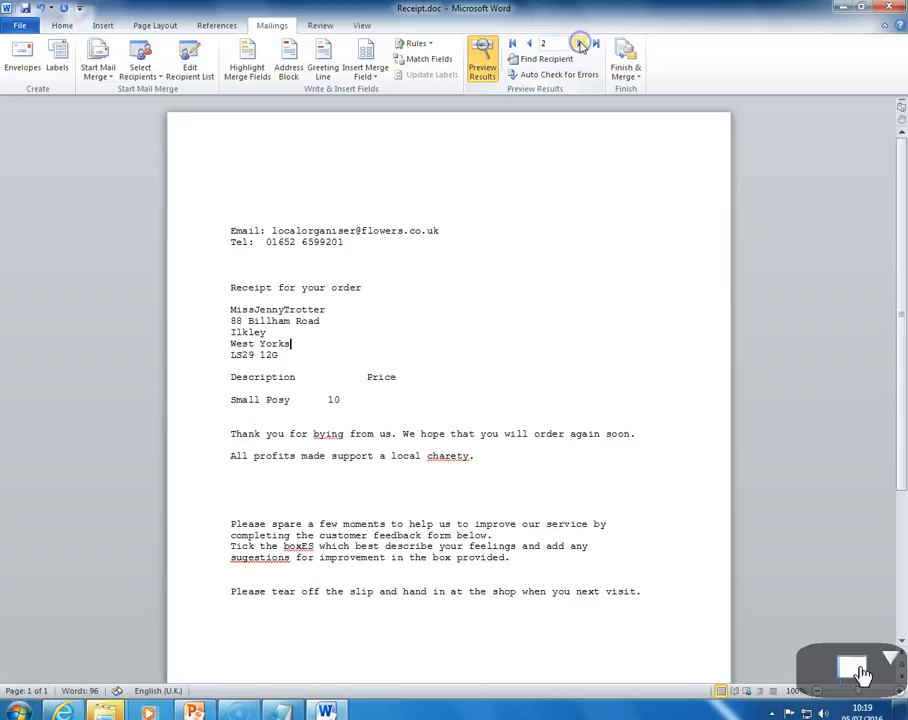
left_click(580, 44)
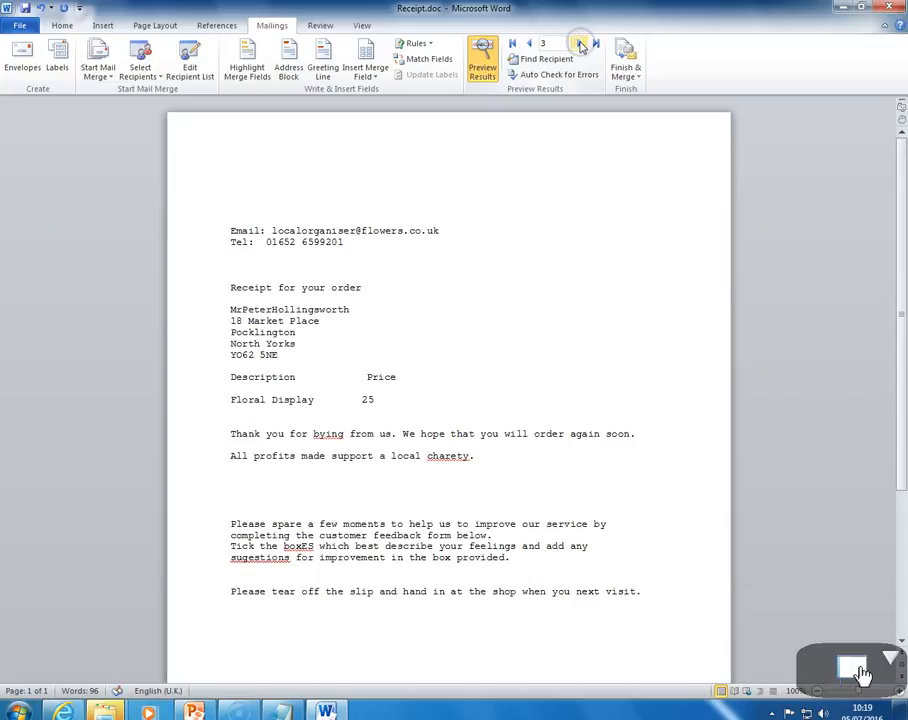
left_click(580, 44)
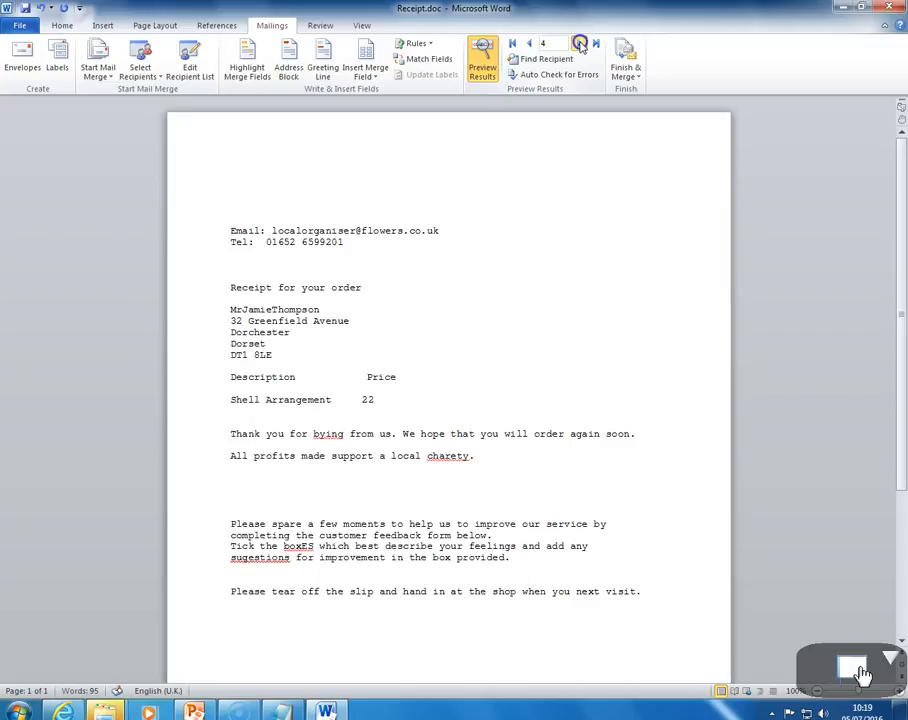
left_click(580, 44)
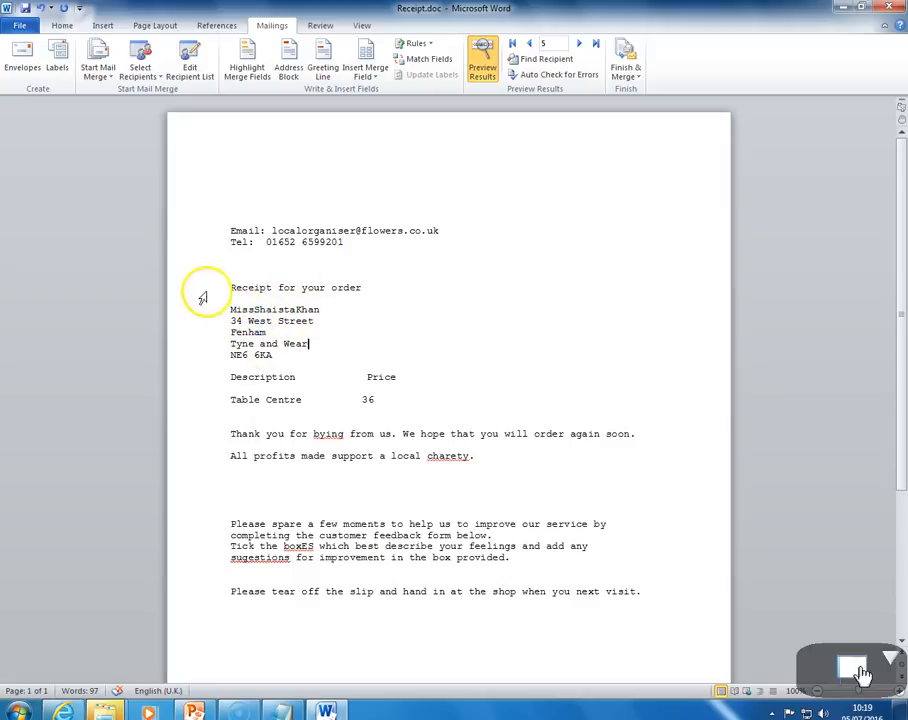
left_click(580, 45)
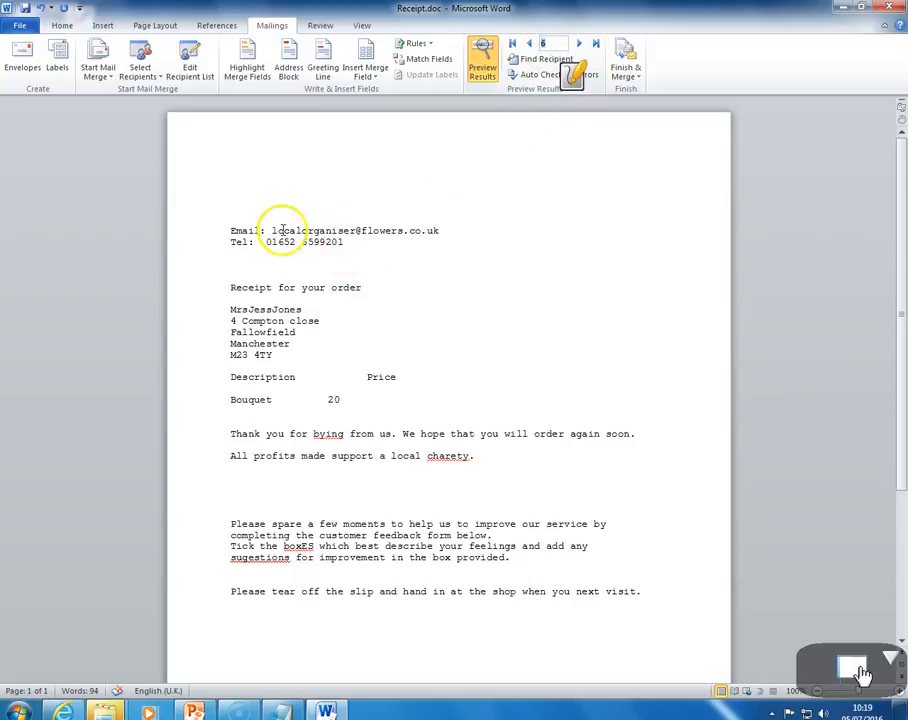
left_click(528, 45)
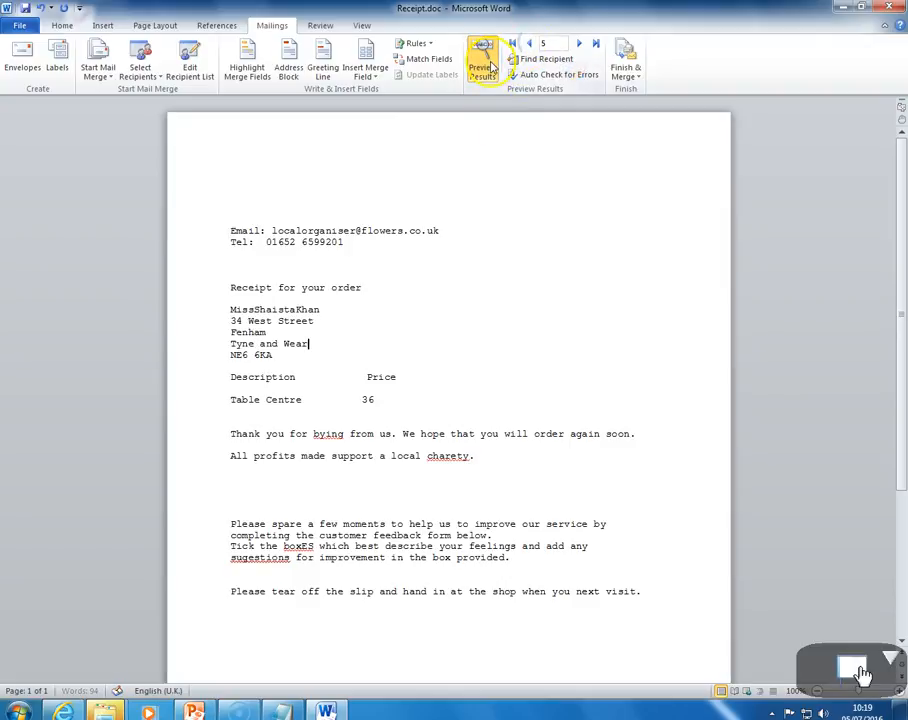
left_click(486, 63)
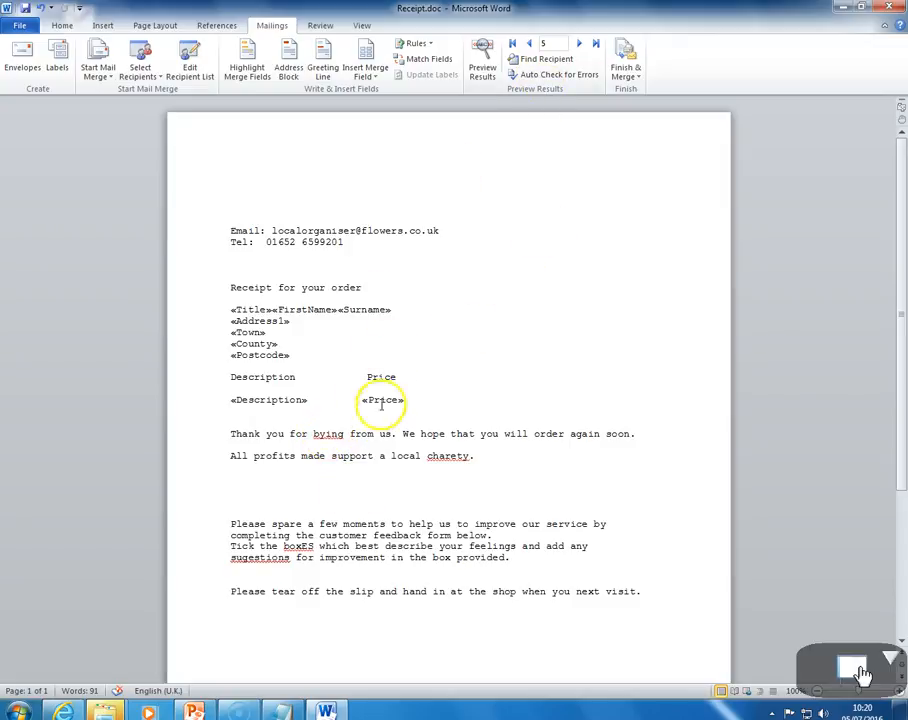
Correct the misspellings "bying" to "buying" and "charety" to "charity" in the thank-you lines
left_click(325, 433)
key("BackSpace")
type("u")
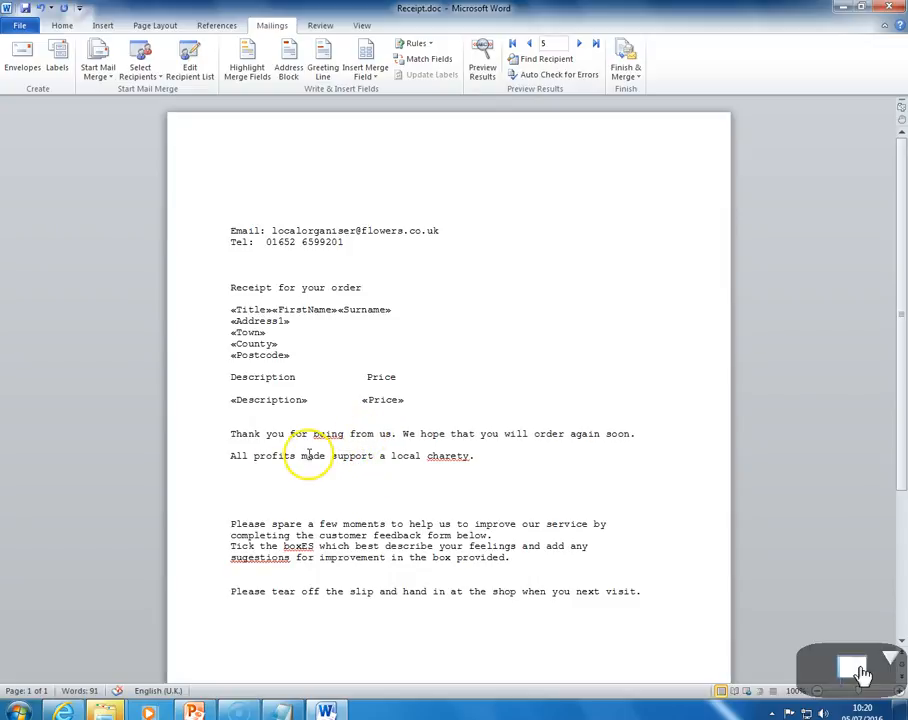
type("y")
left_click(457, 455)
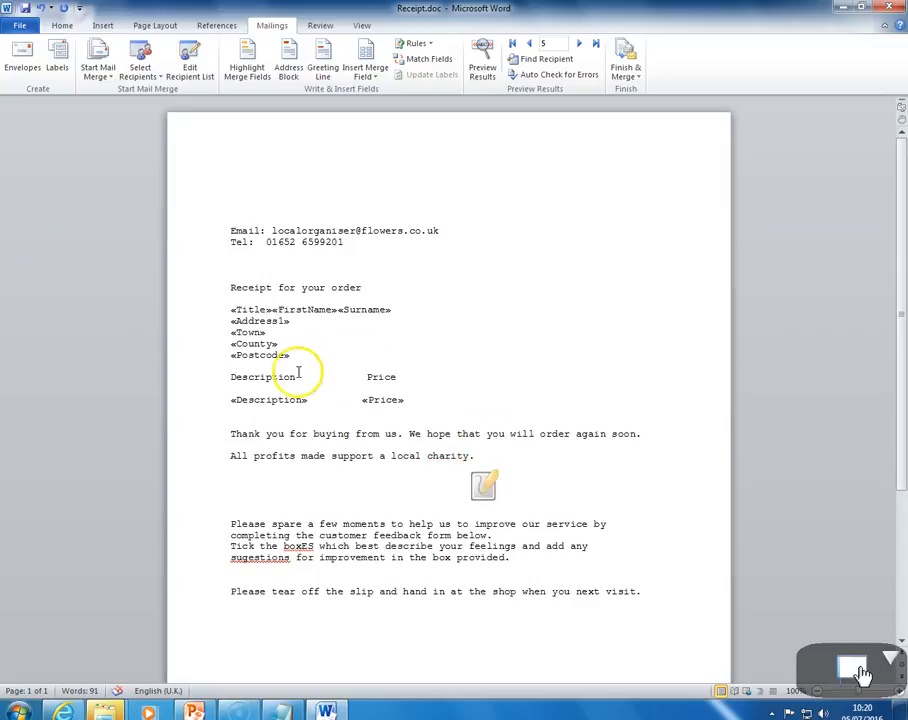
Correct "boxES" to "boxes" and "sugestions" to "suggestions" in the feedback paragraph
left_click(308, 546)
key("BackSpace")
type("e")
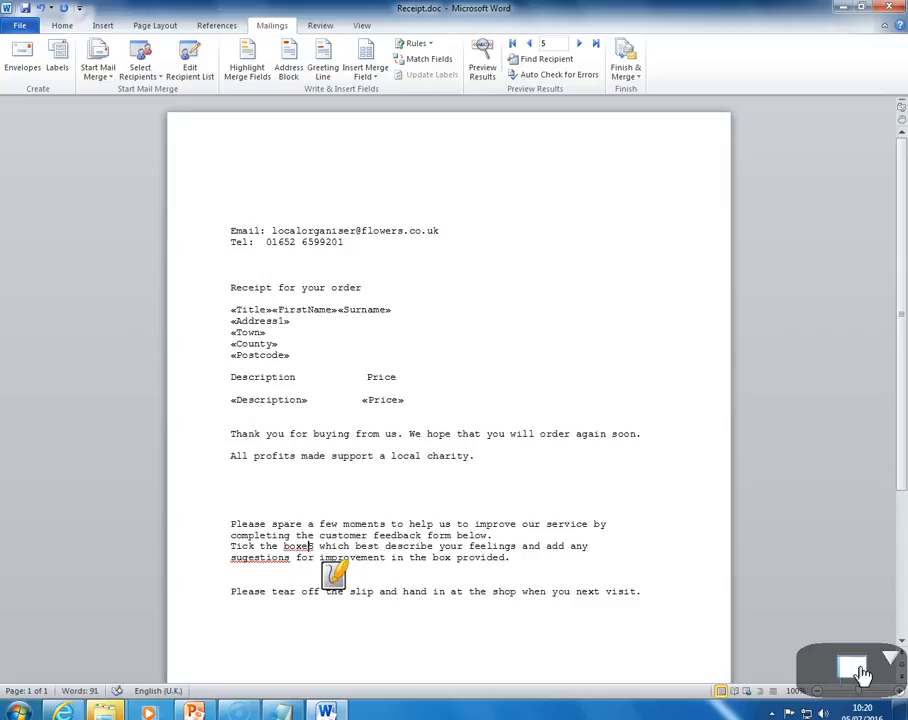
key("Delete")
type("s")
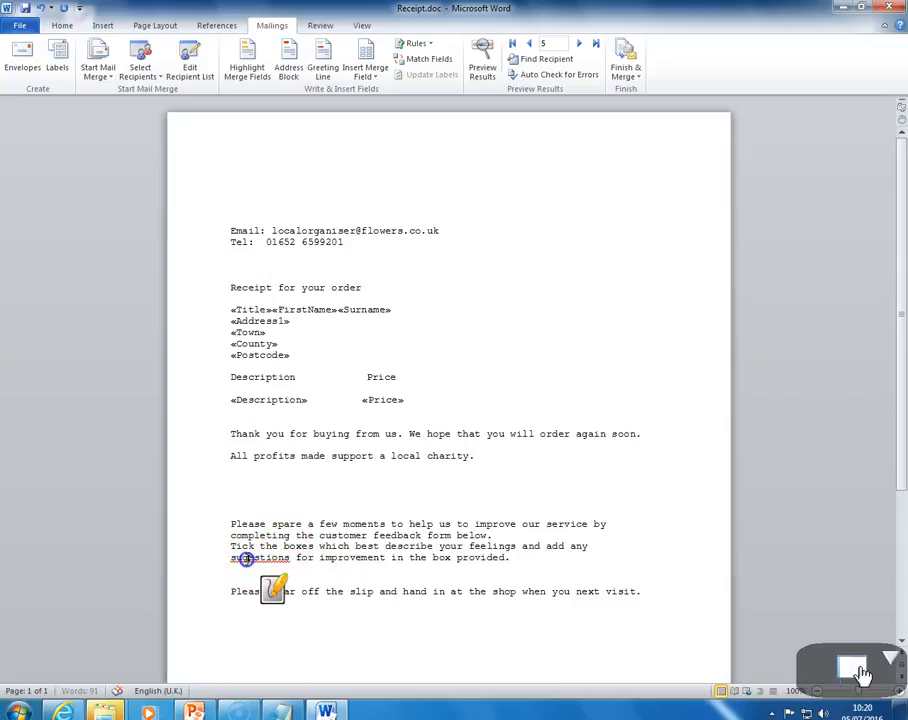
left_click(248, 557)
type("g")
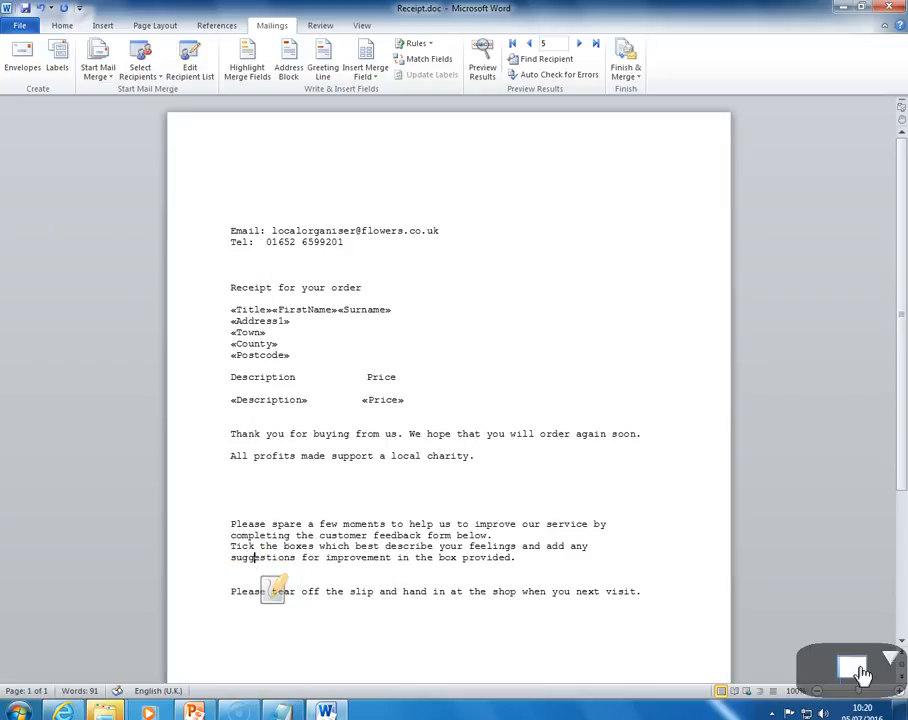
Add a dotted tear-off line beneath the final "Please tear off the slip" sentence
scroll(426, 582, "down", 3)
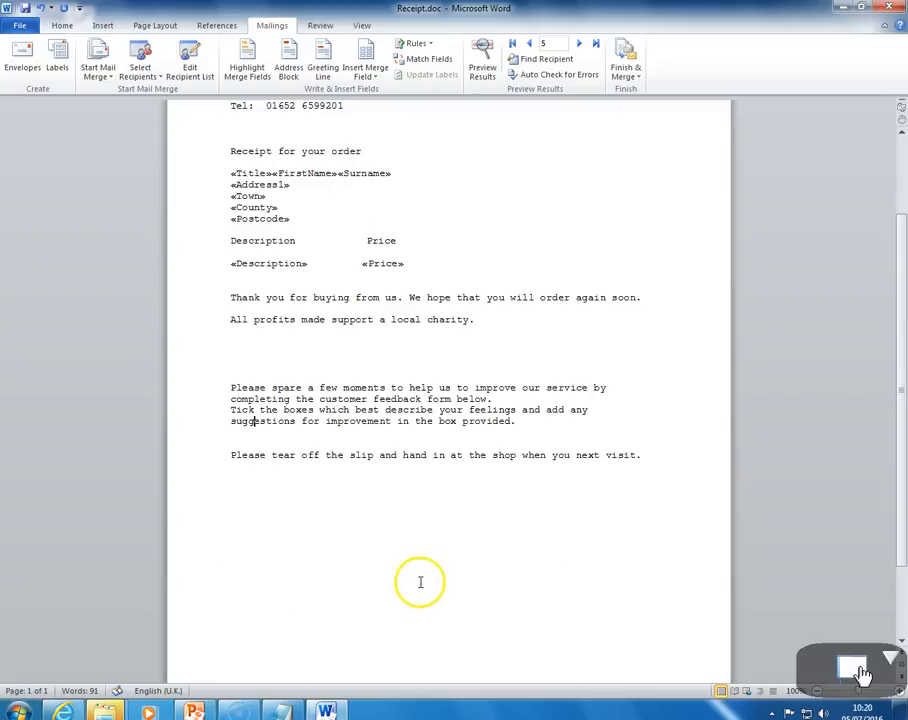
left_click(659, 455)
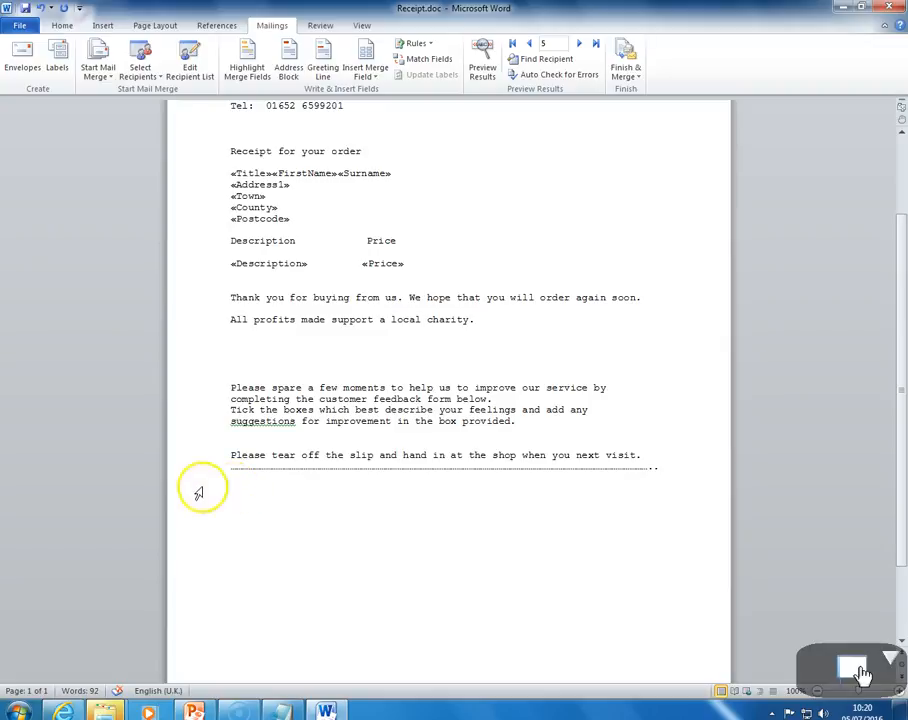
scroll(393, 458, "up", 4)
scroll(394, 458, "down", 5)
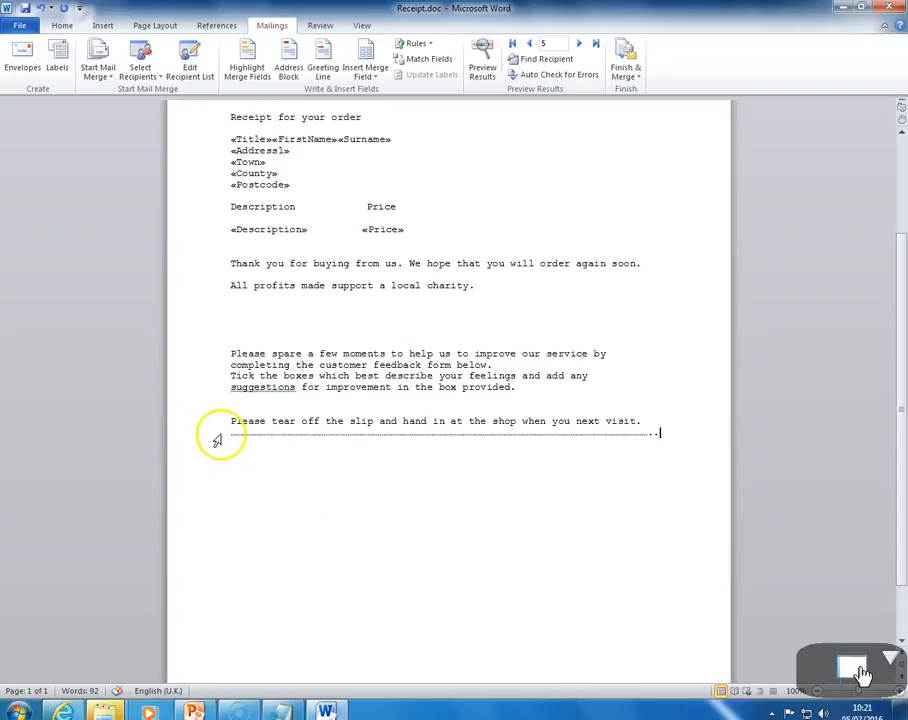
scroll(230, 437, "down", 1)
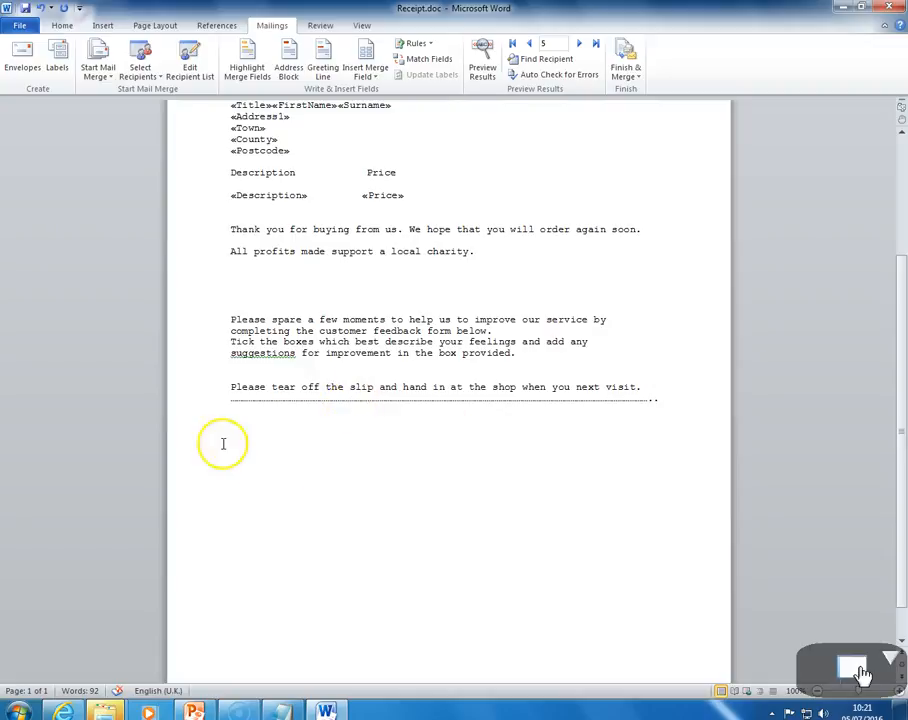
scroll(320, 480, "up", 6)
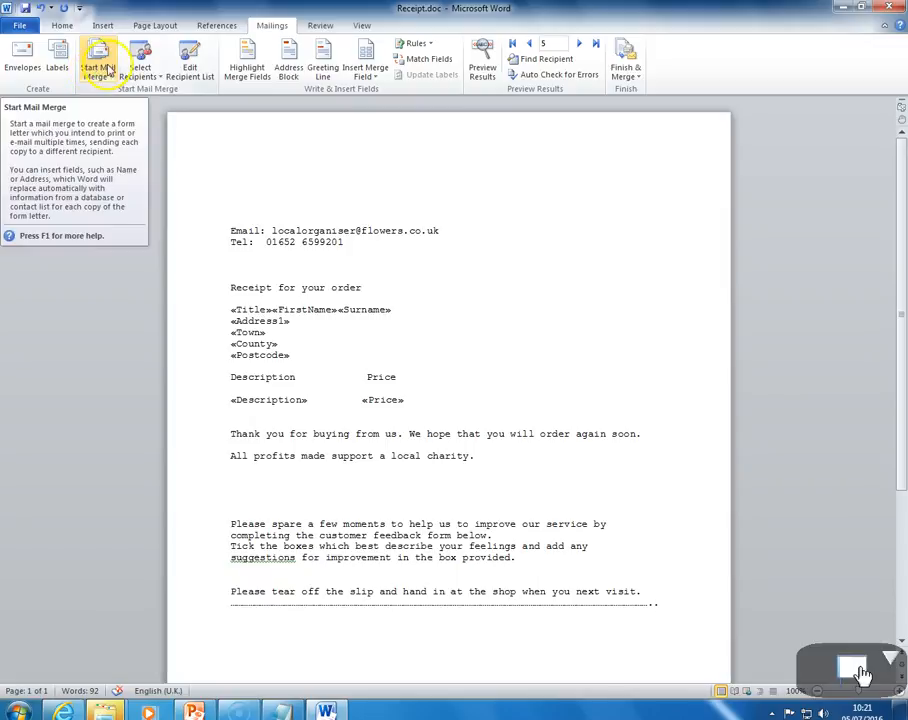
Switch to PowerPoint and start the slide show from the current slide
scroll(518, 80, "up", 1)
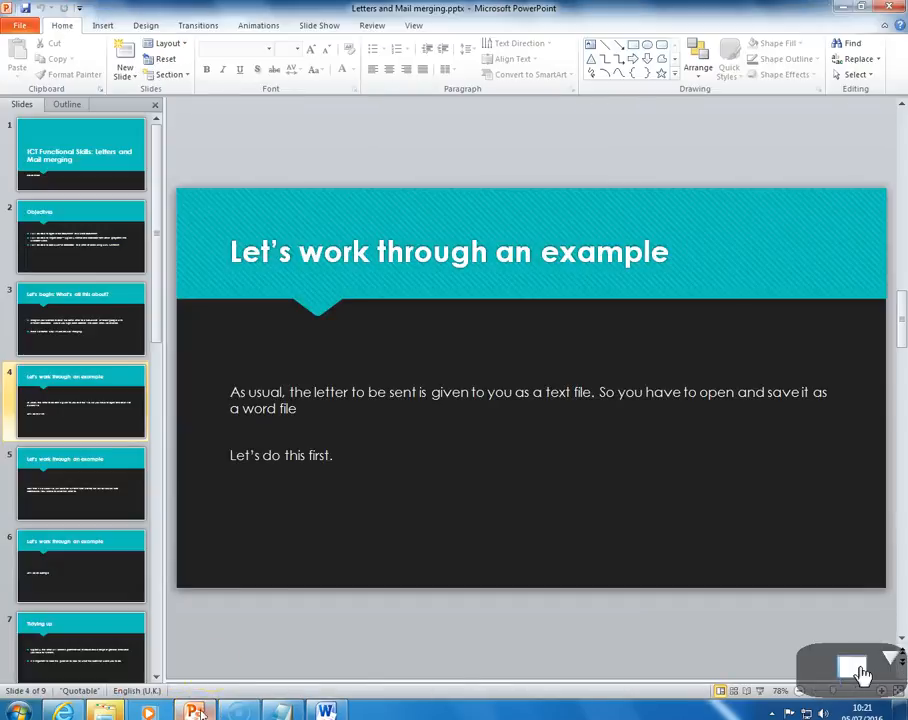
left_click(760, 690)
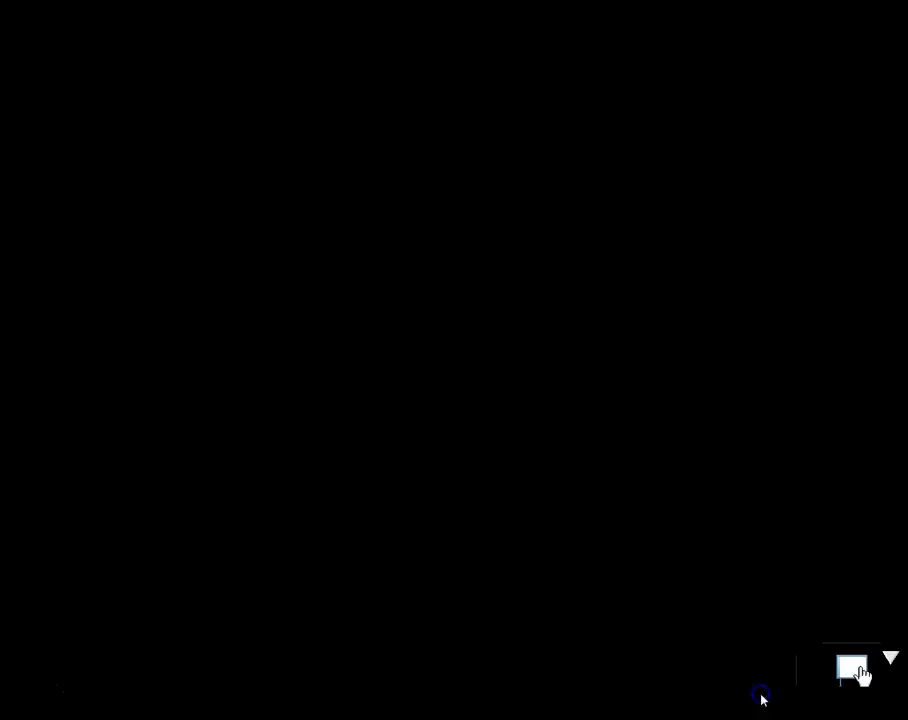
left_click(762, 697)
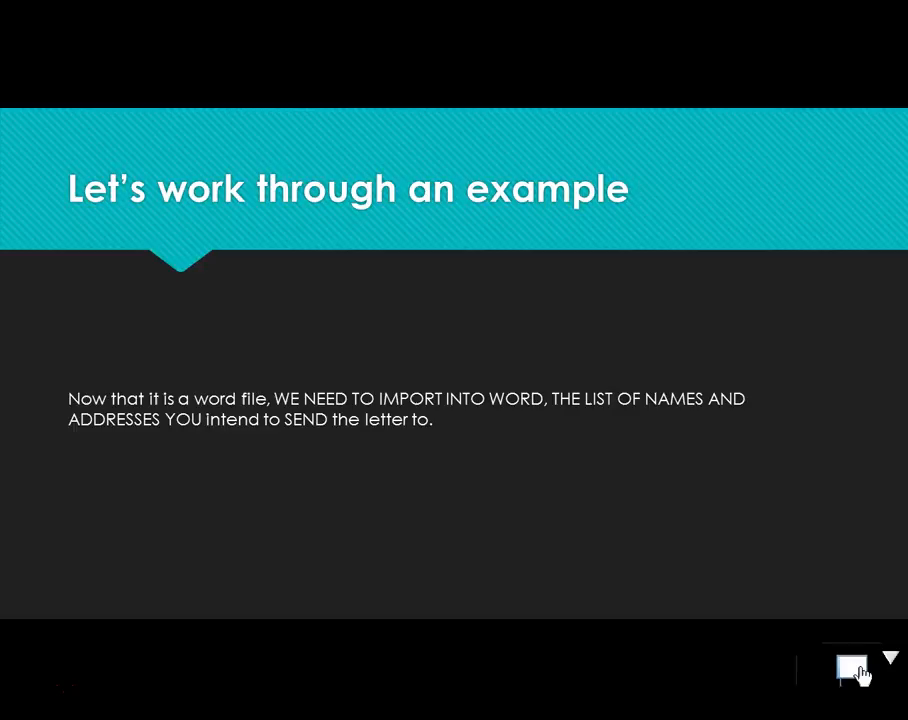
Advance through the remaining slides up to the closing "Next time" slide
left_click(860, 676)
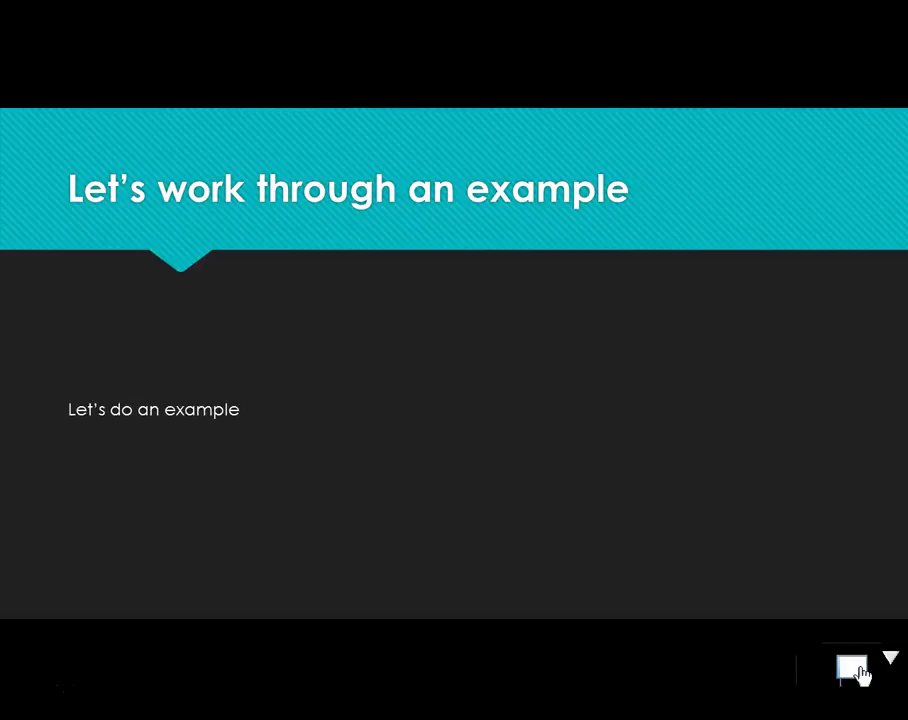
left_click(860, 676)
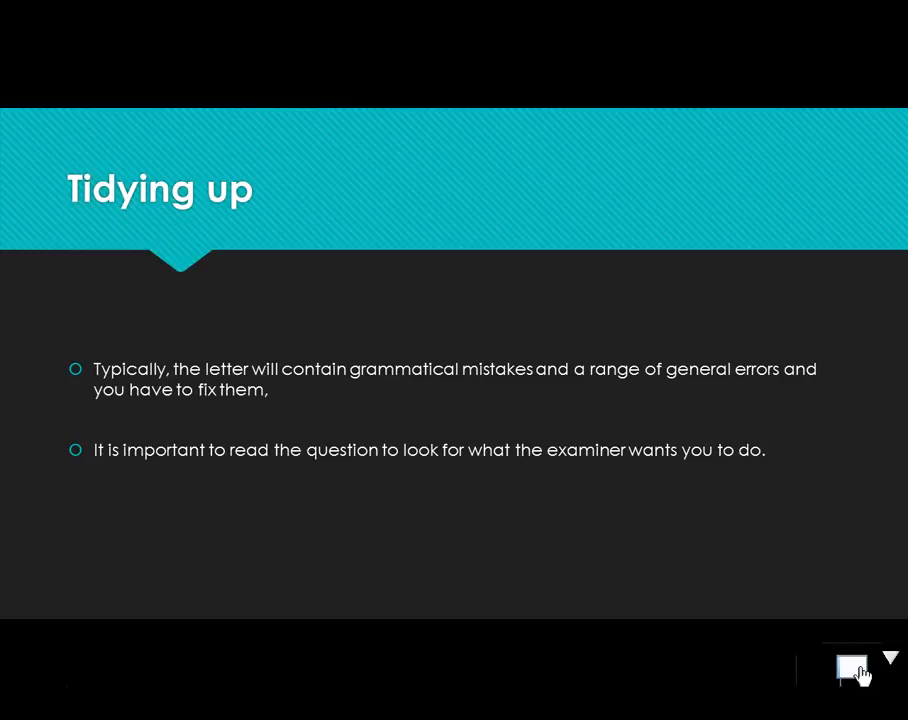
left_click(860, 676)
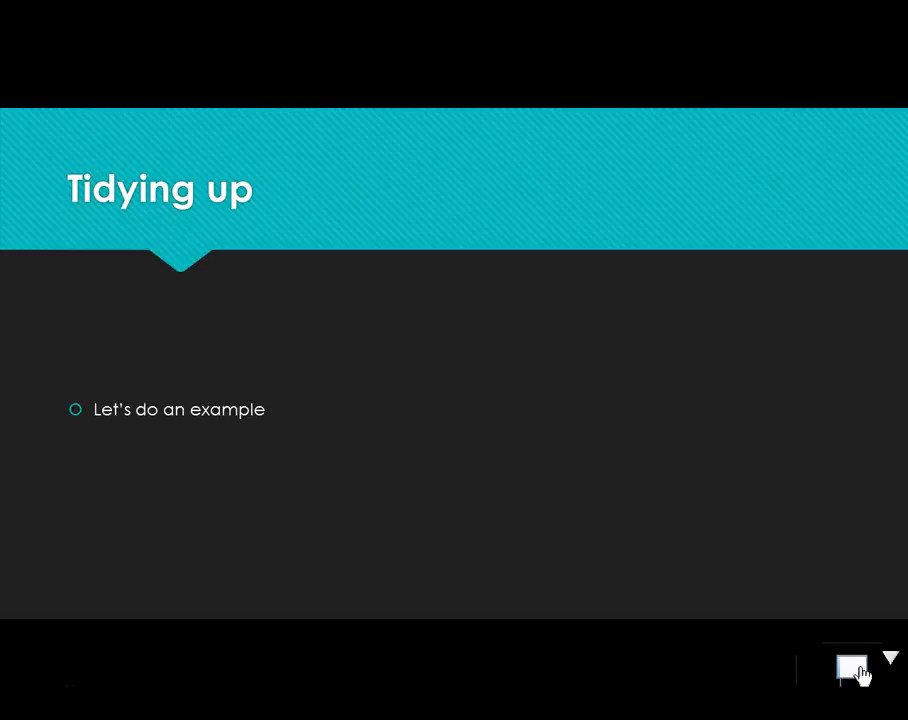
left_click(860, 676)
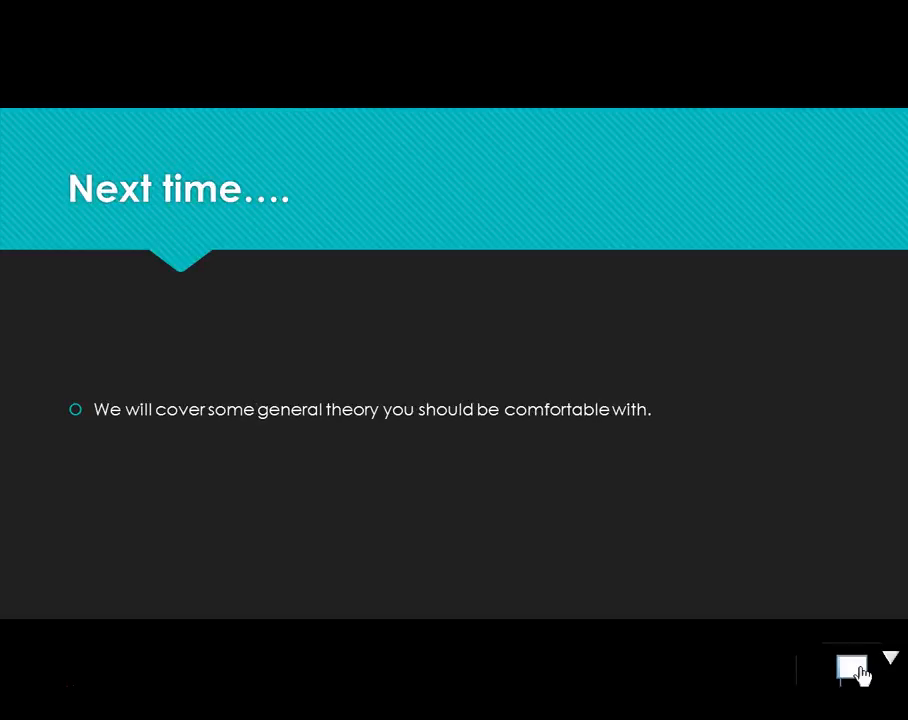